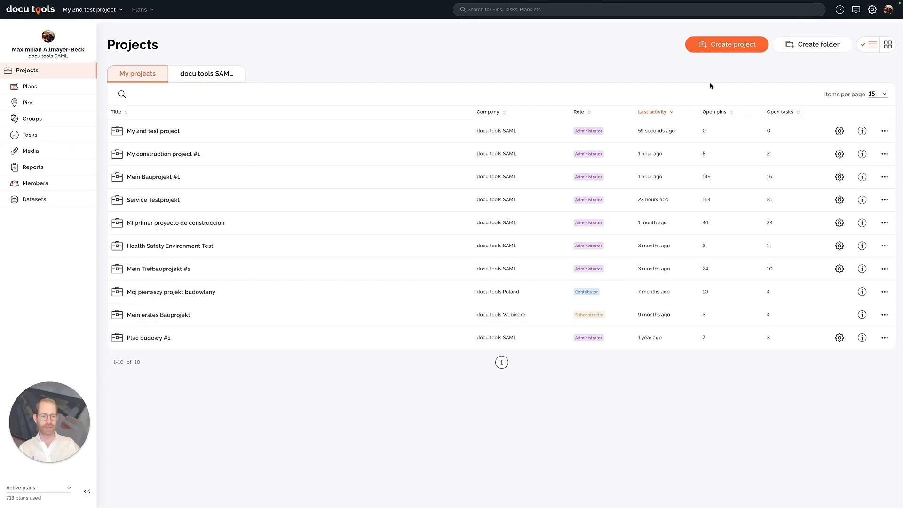
{"action": "left_click", "coordinate": [725, 45]}
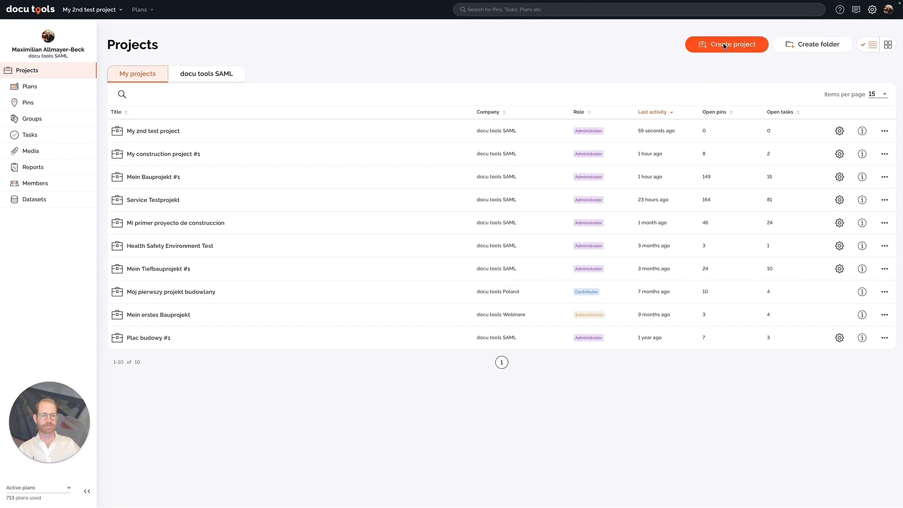
{"action": "left_click", "coordinate": [724, 45]}
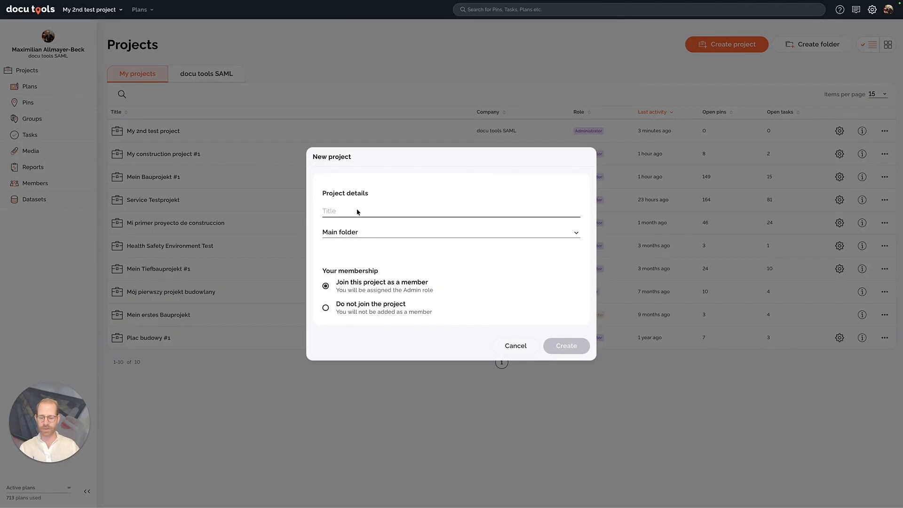
{"action": "type", "text": "my "}
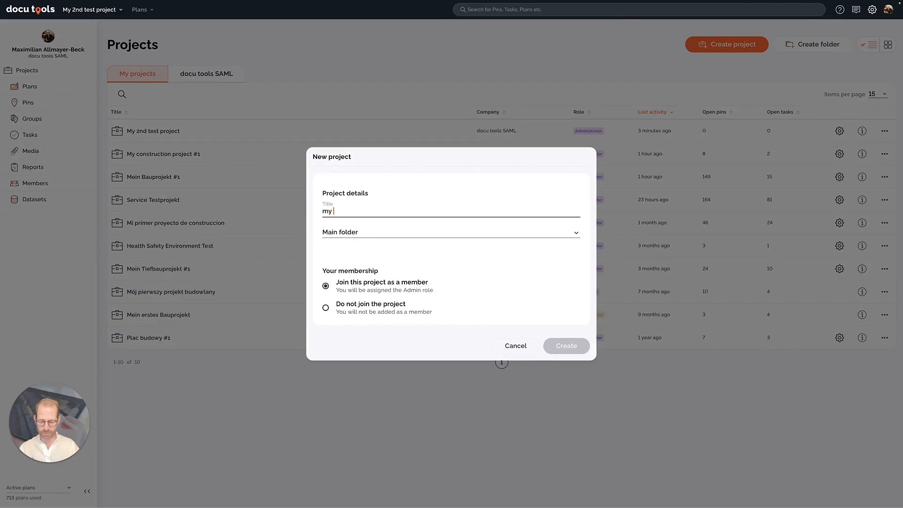
{"action": "type", "text": "1 test project"}
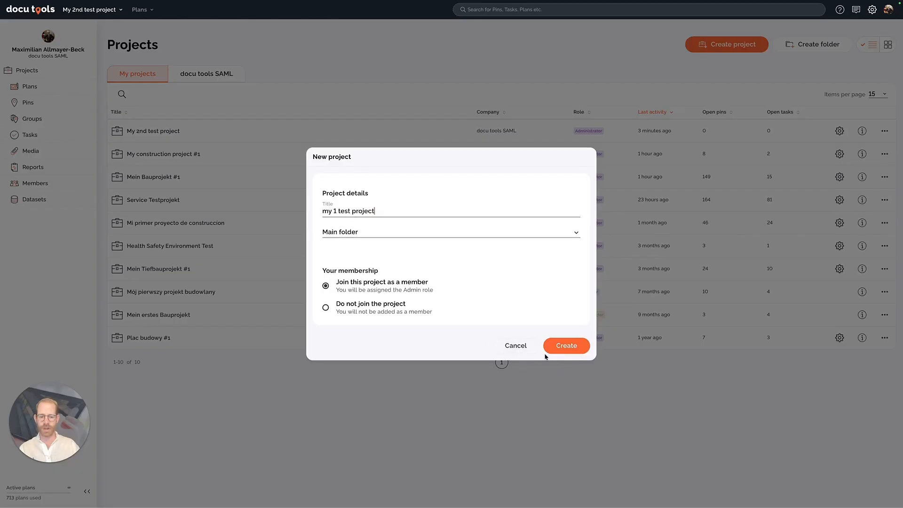
{"action": "left_click", "coordinate": [512, 344]}
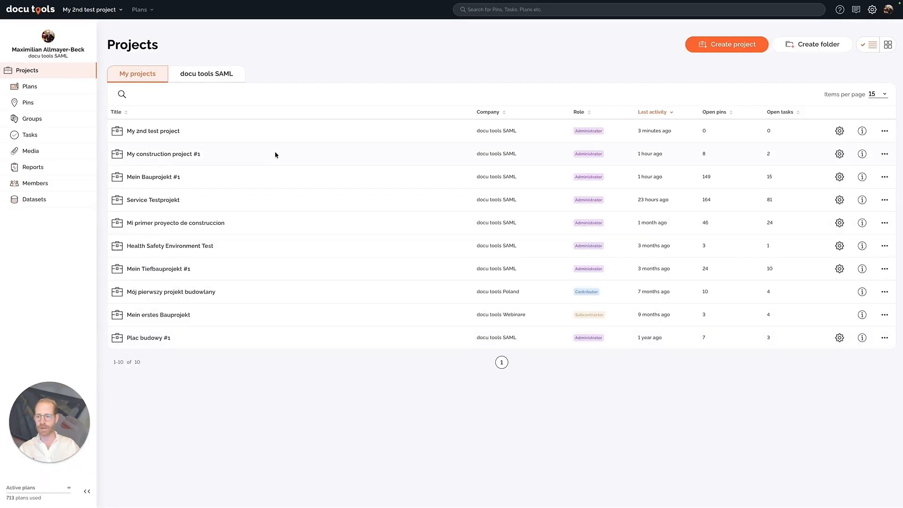
Open My 2nd test project and add the file 803917_ELS_GR_05_001_C_FR.pdf from the TGA folder to a new plan import.
{"action": "left_click", "coordinate": [166, 132]}
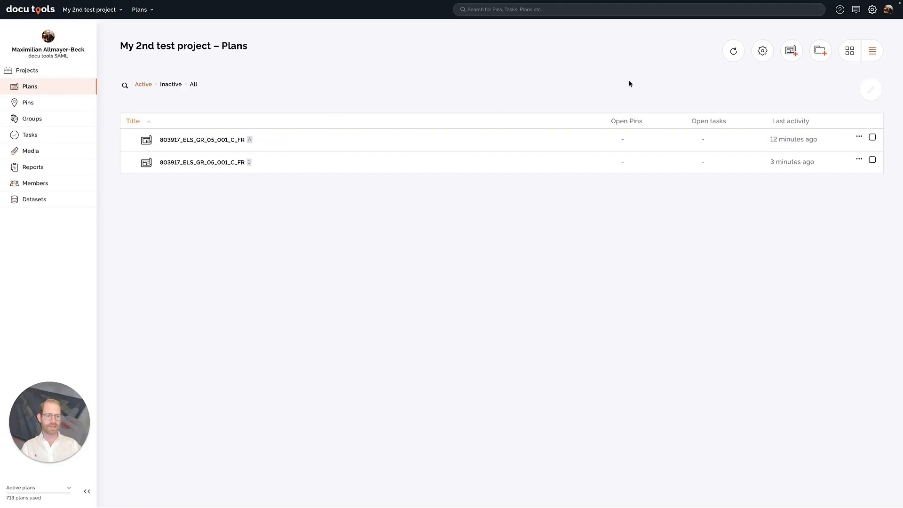
{"action": "left_click", "coordinate": [792, 52]}
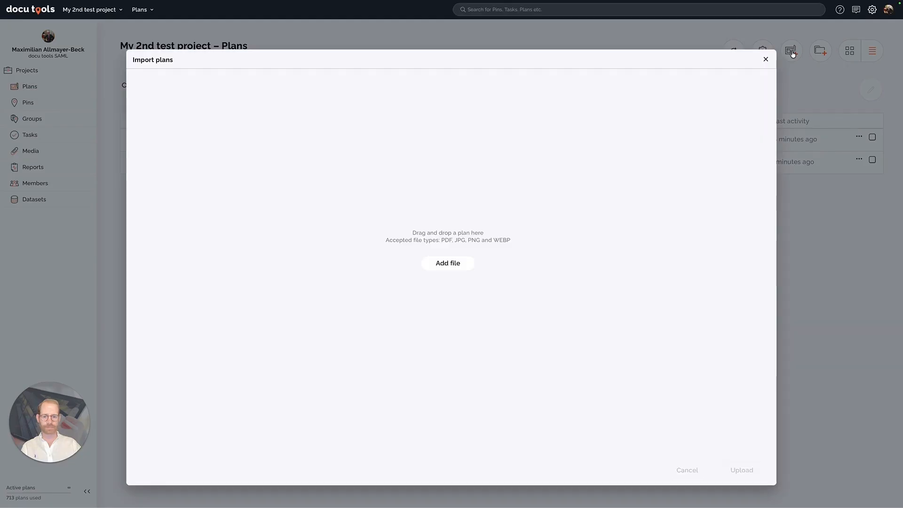
{"action": "left_click", "coordinate": [453, 265]}
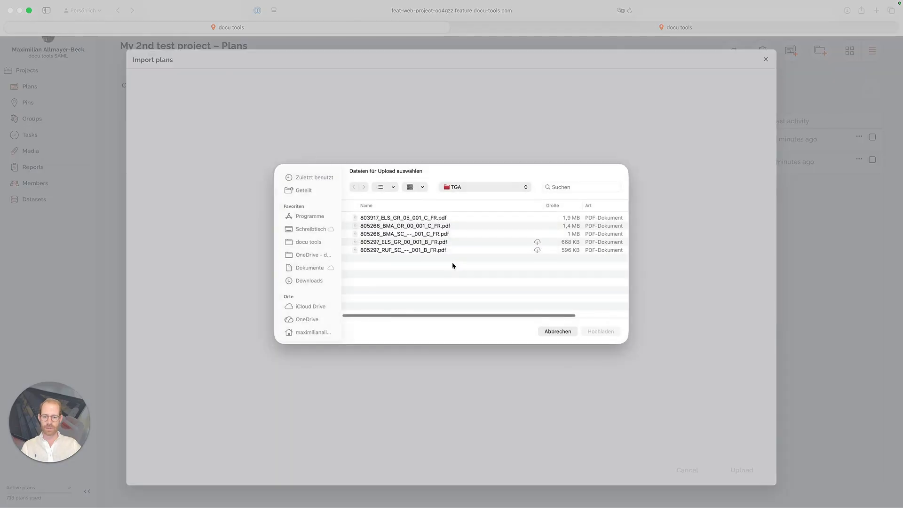
{"action": "left_click", "coordinate": [432, 218]}
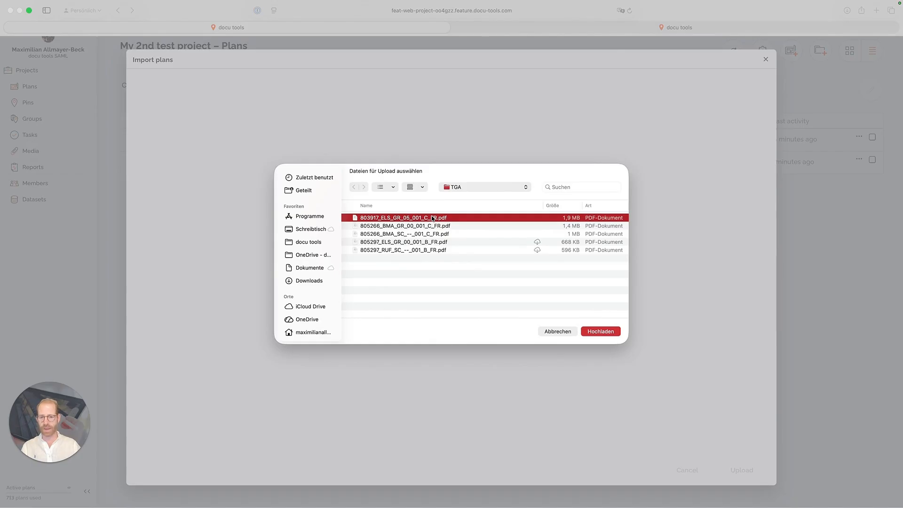
{"action": "key", "text": "shift+Down"}
{"action": "key", "text": "shift+Down"}
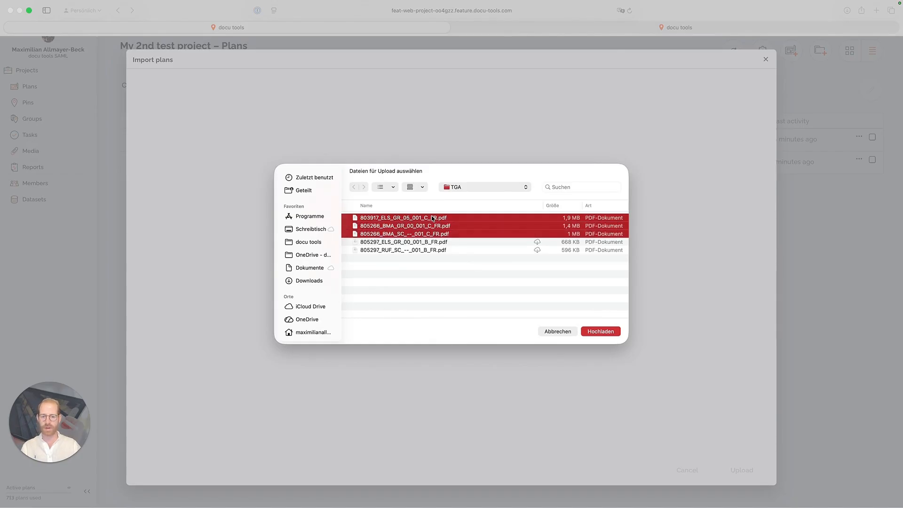
{"action": "key", "text": "shift+Up"}
{"action": "key", "text": "shift+Up"}
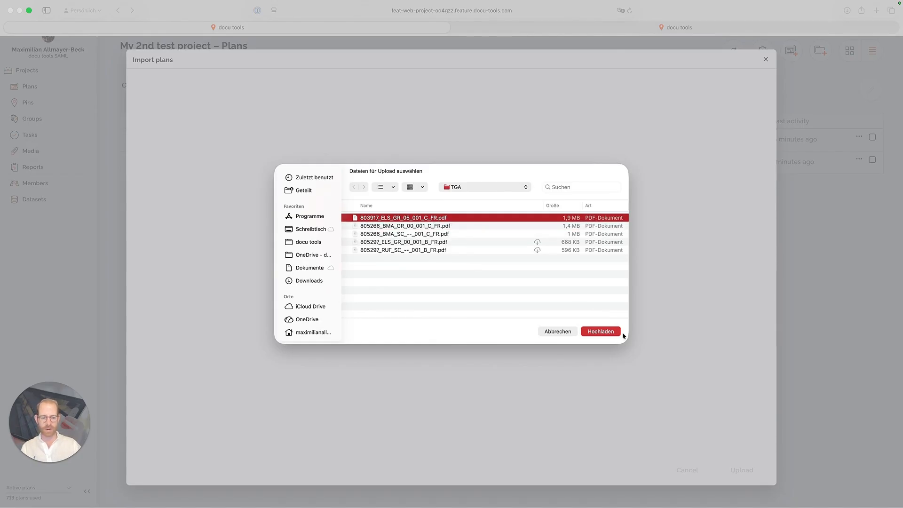
{"action": "left_click", "coordinate": [609, 334]}
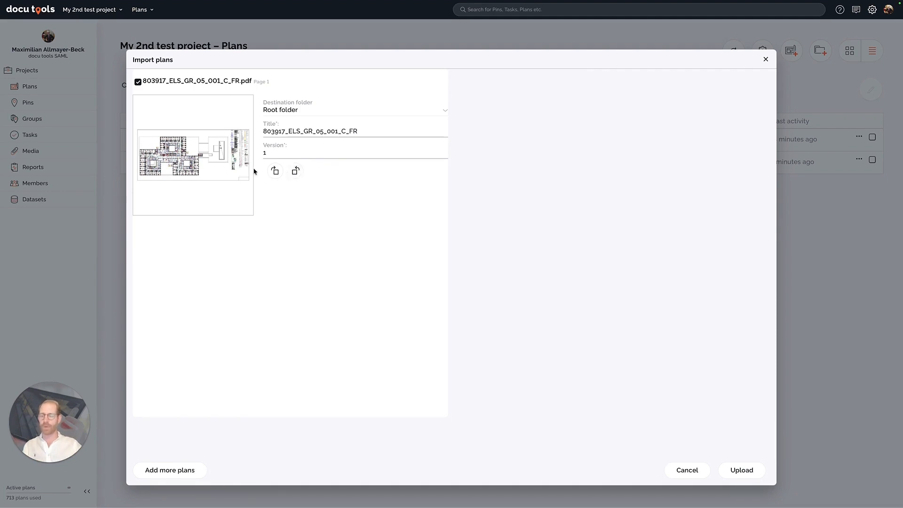
Set the imported plan's version to A, upload it to the root folder and close the import dialog.
{"action": "left_click", "coordinate": [269, 154]}
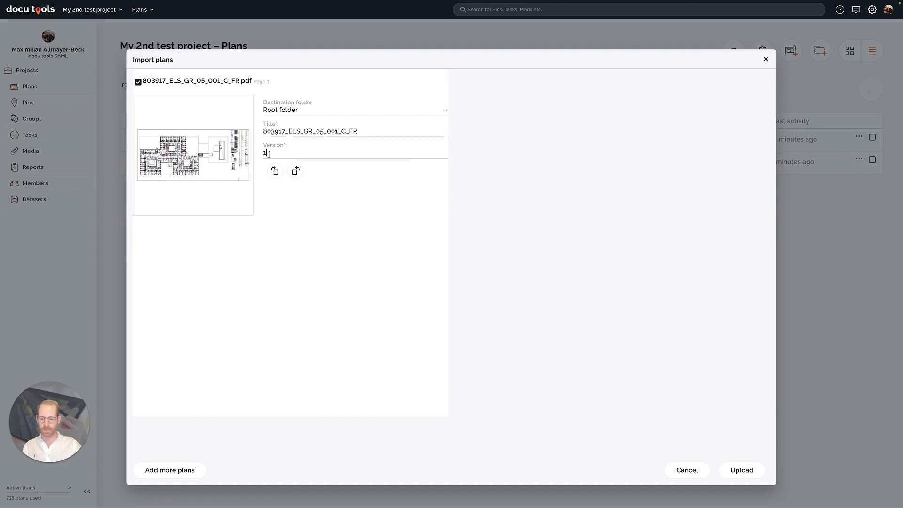
{"action": "key", "text": "BackSpace"}
{"action": "type", "text": "A"}
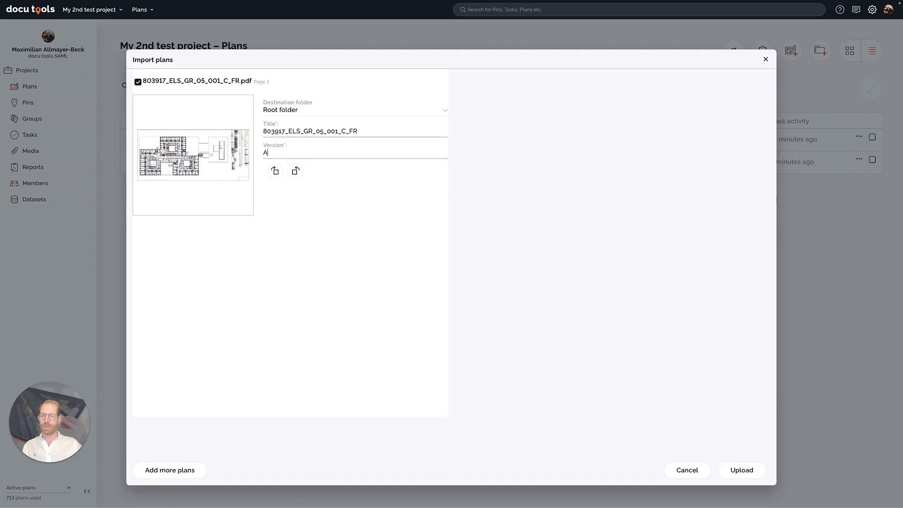
{"action": "left_click", "coordinate": [739, 471]}
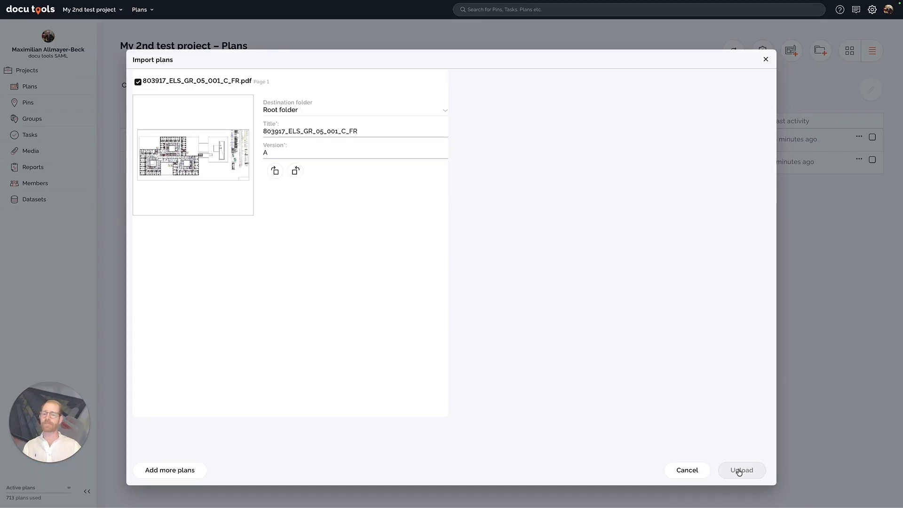
{"action": "left_click", "coordinate": [768, 61]}
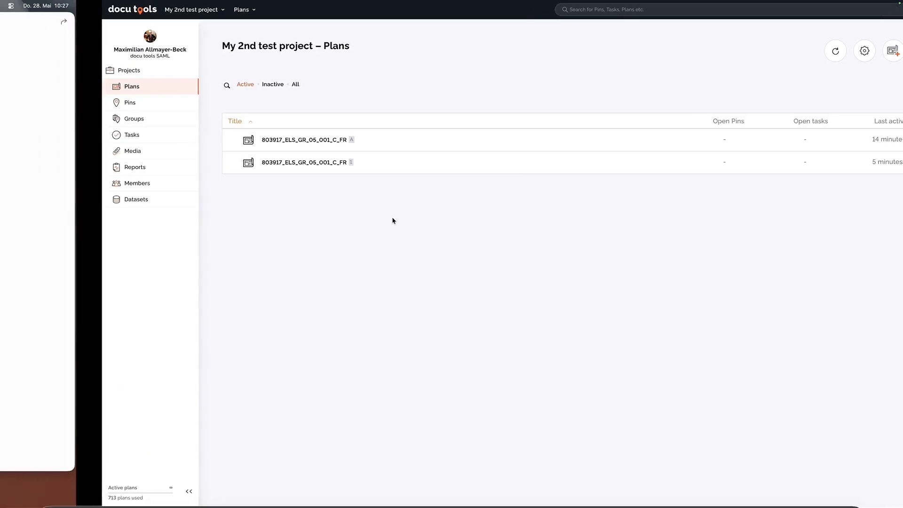
Switch to the mirrored Android phone, open the docu tools app and log in with the prefilled account credentials.
{"action": "key", "text": "ctrl+Right"}
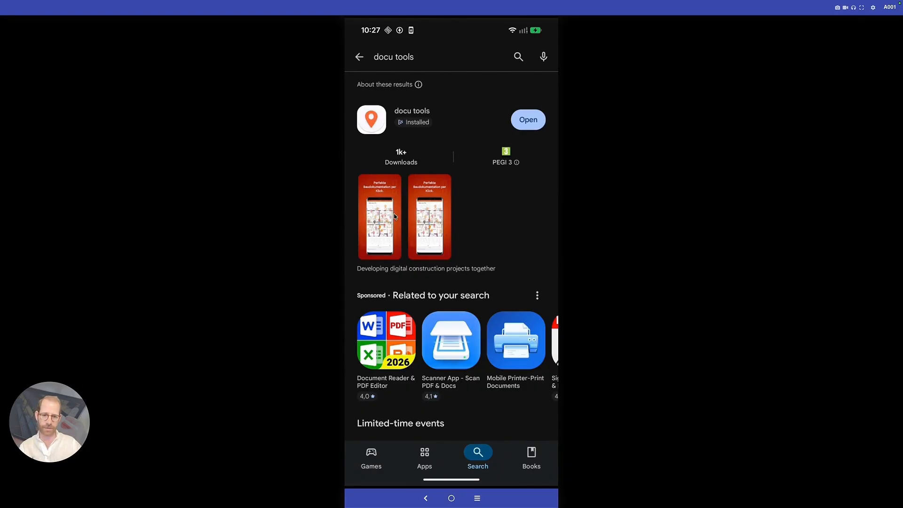
{"action": "left_click", "coordinate": [529, 120]}
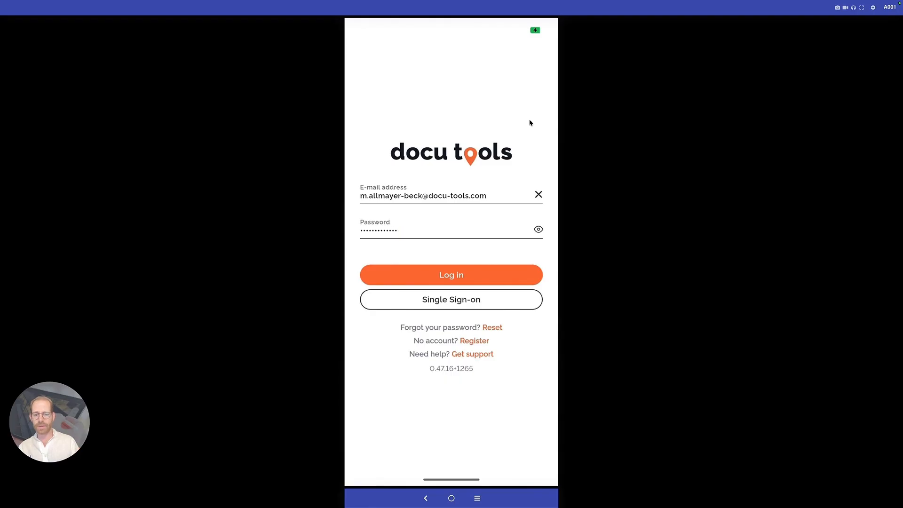
{"action": "key", "text": "Return"}
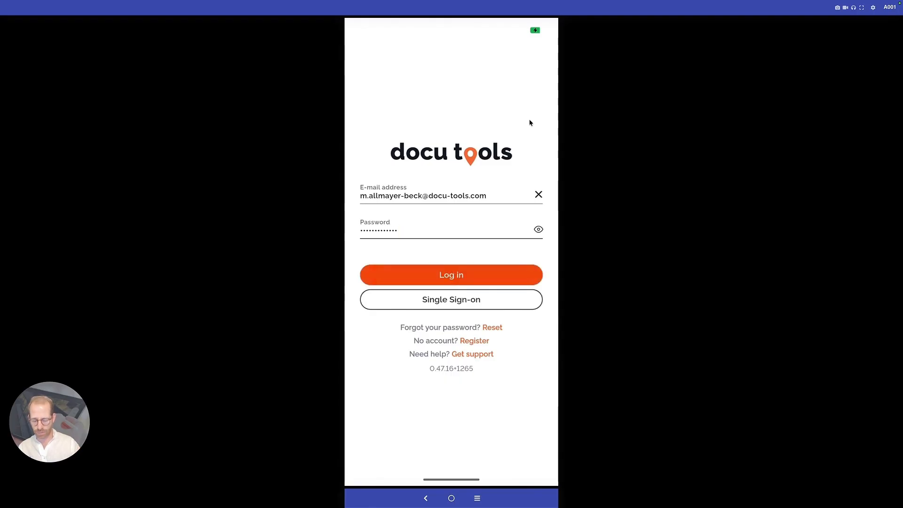
{"action": "key", "text": "Return"}
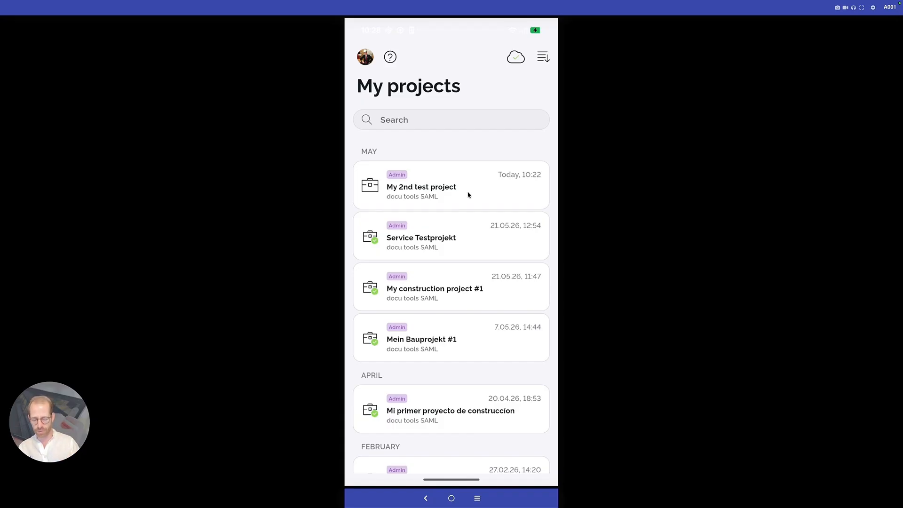
Download My 2nd test project for offline use and open its second 803917_ELS_GR_05_001_C_FR plan, dated today 10:22.
{"action": "scroll", "coordinate": [468, 195], "scroll_direction": "right", "scroll_amount": 2}
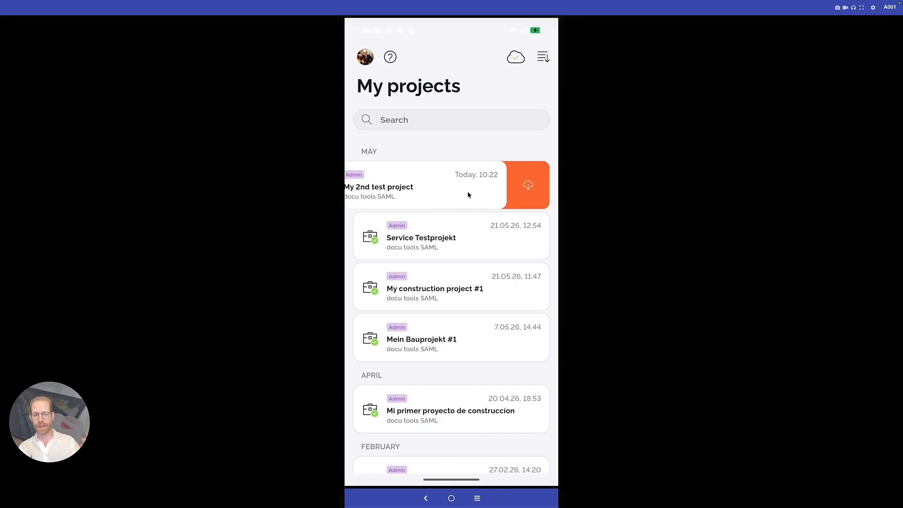
{"action": "left_click", "coordinate": [529, 186]}
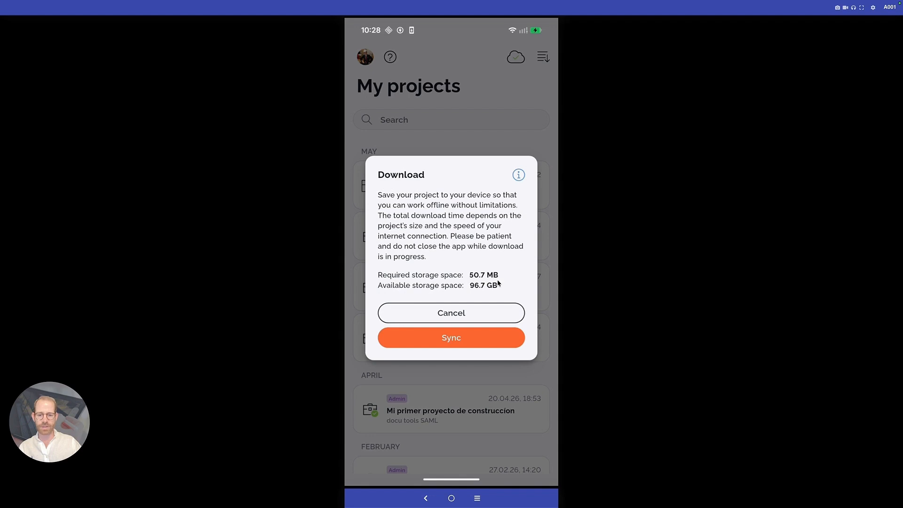
{"action": "left_click", "coordinate": [447, 342]}
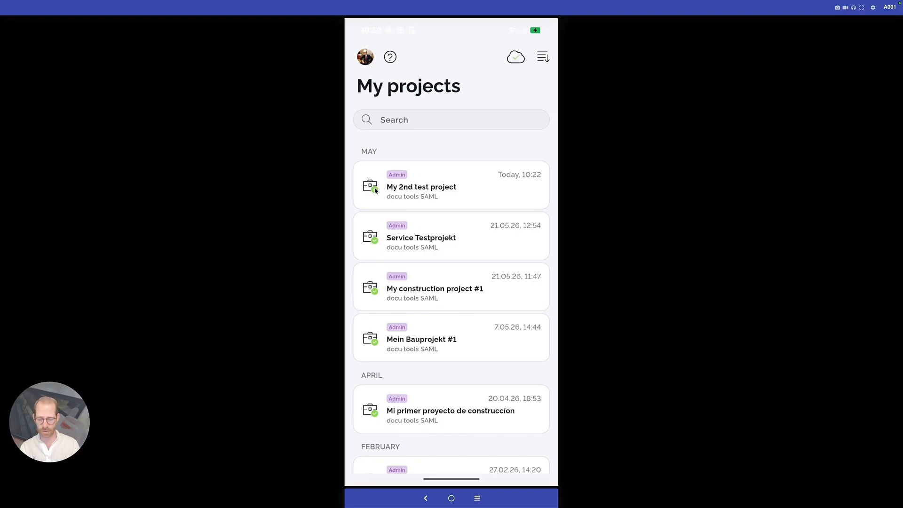
{"action": "left_click", "coordinate": [441, 191]}
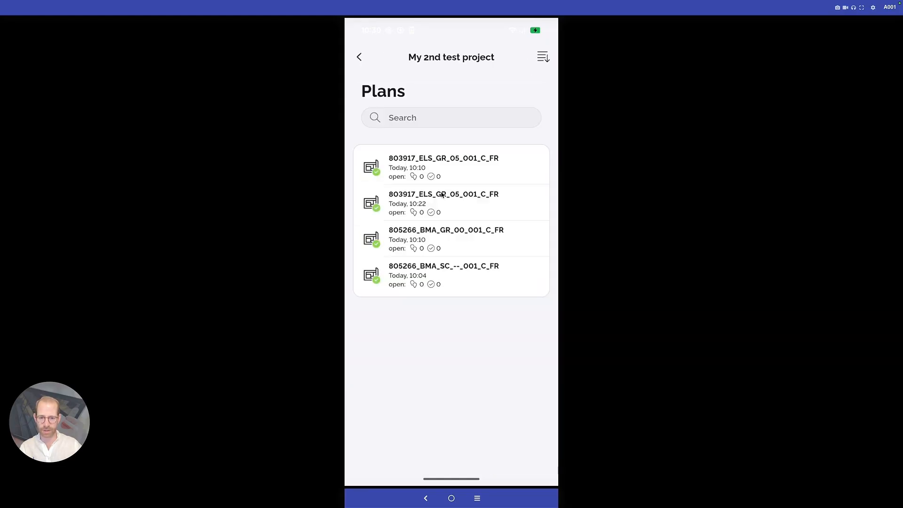
{"action": "left_click", "coordinate": [516, 220]}
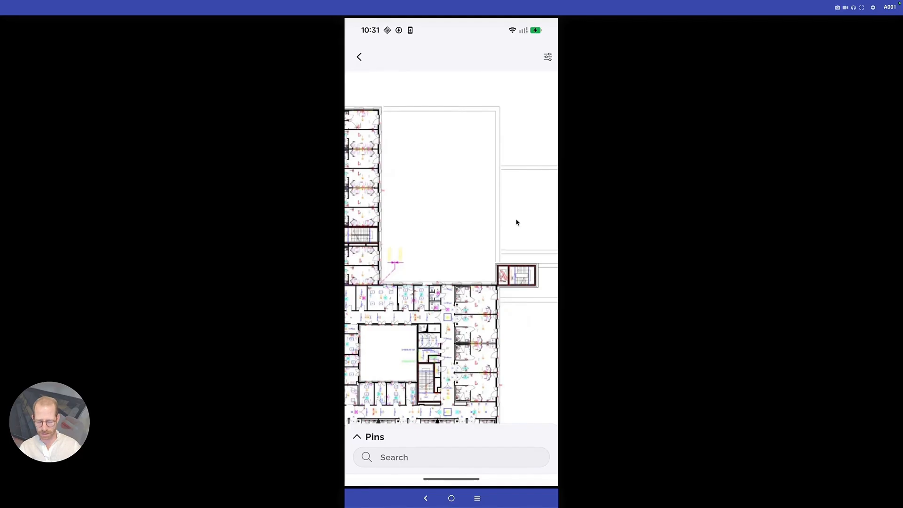
Place a new pin on the plan at the wall corner between the symbols labelled 53/19 and 53/20.
{"action": "scroll", "coordinate": [516, 223], "scroll_direction": "left", "scroll_amount": 3}
{"action": "scroll", "coordinate": [516, 222], "scroll_direction": "up", "scroll_amount": 5}
{"action": "scroll", "coordinate": [516, 222], "scroll_direction": "down", "scroll_amount": 5}
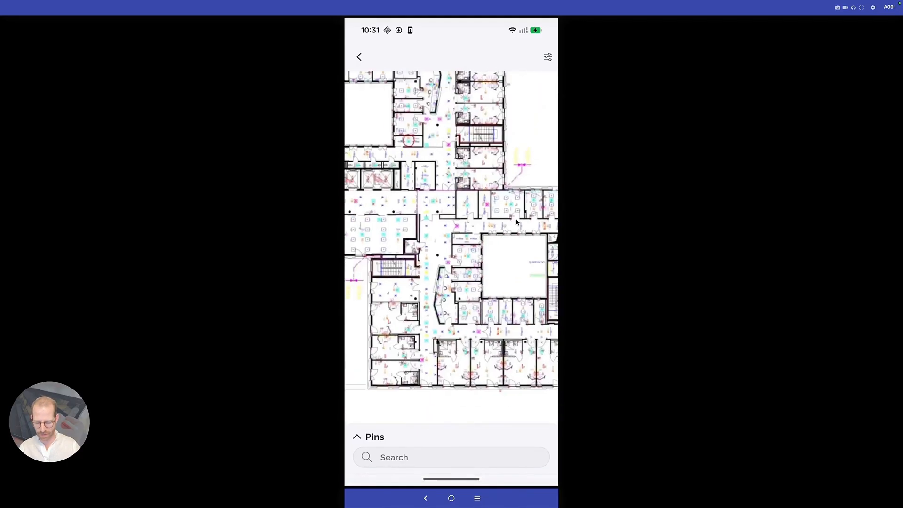
{"action": "scroll", "coordinate": [516, 222], "scroll_direction": "up", "scroll_amount": 5}
{"action": "scroll", "coordinate": [516, 223], "scroll_direction": "down", "scroll_amount": 3}
{"action": "scroll", "coordinate": [516, 223], "scroll_direction": "up", "scroll_amount": 3}
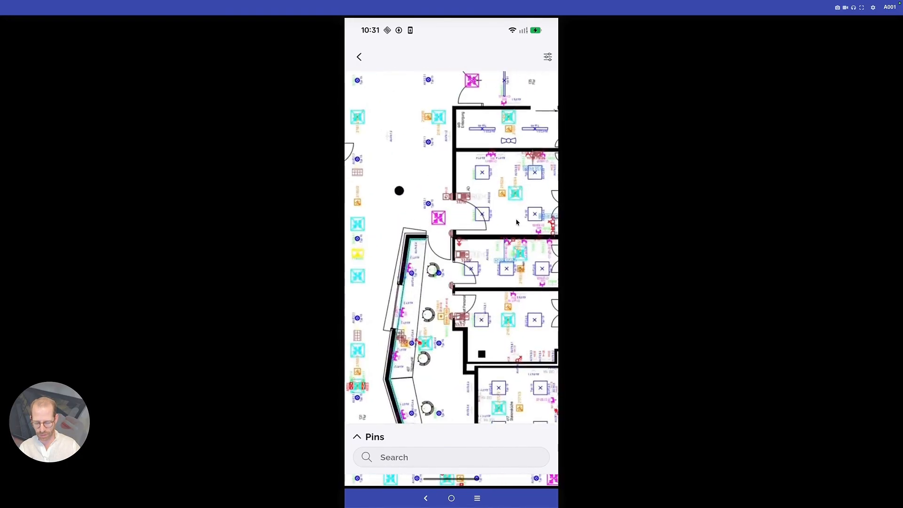
{"action": "scroll", "coordinate": [516, 222], "scroll_direction": "down", "scroll_amount": 3}
{"action": "scroll", "coordinate": [516, 222], "scroll_direction": "up", "scroll_amount": 3}
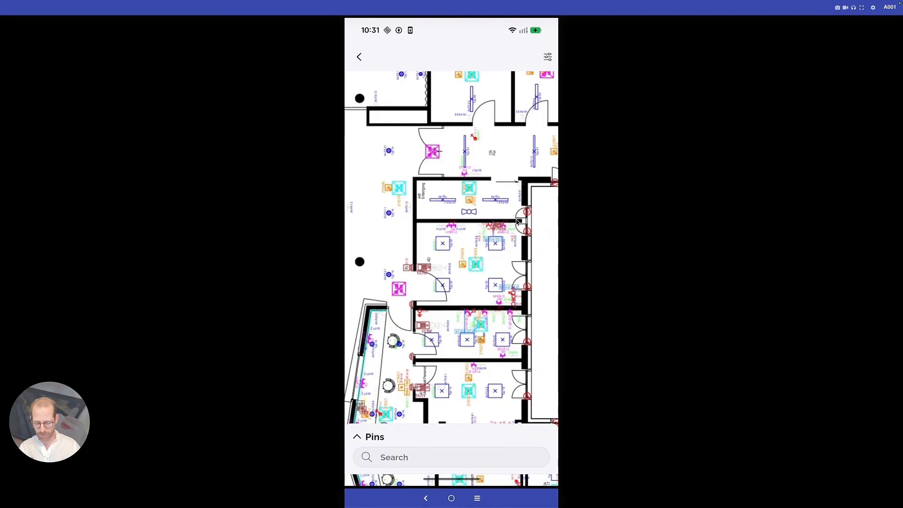
{"action": "scroll", "coordinate": [516, 222], "scroll_direction": "up", "scroll_amount": 5}
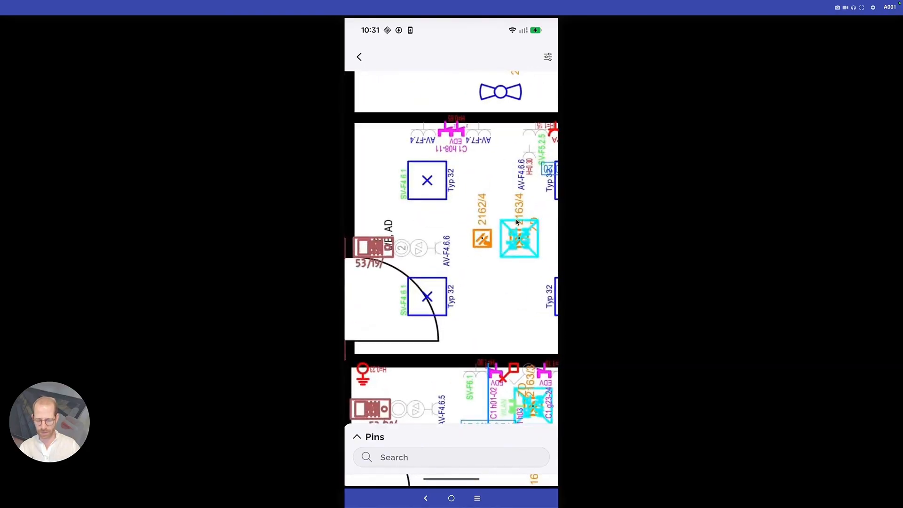
{"action": "scroll", "coordinate": [516, 222], "scroll_direction": "up", "scroll_amount": 2}
{"action": "scroll", "coordinate": [516, 222], "scroll_direction": "down", "scroll_amount": 2}
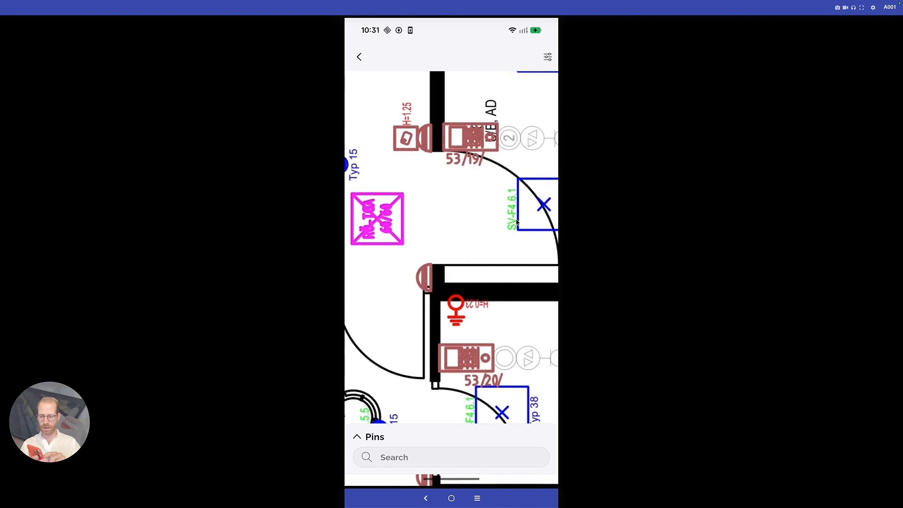
{"action": "left_click", "coordinate": [516, 222]}
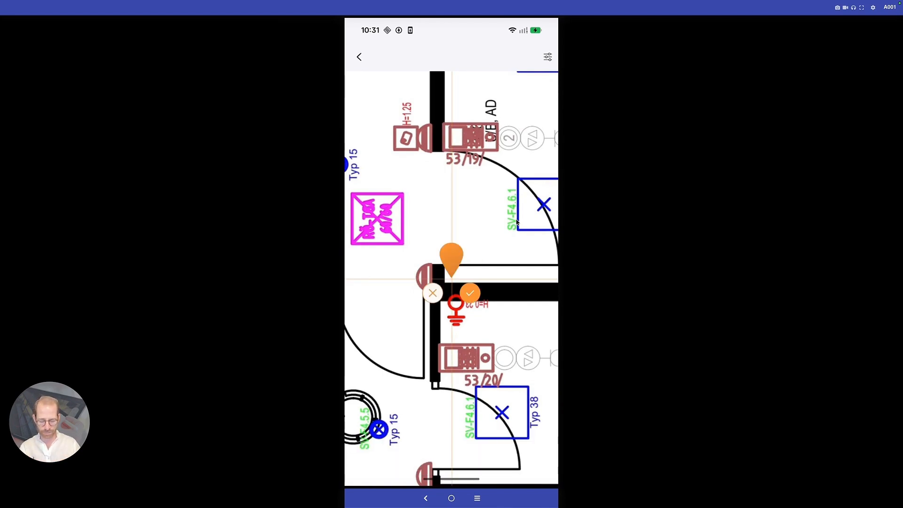
{"action": "scroll", "coordinate": [517, 222], "scroll_direction": "up", "scroll_amount": 2}
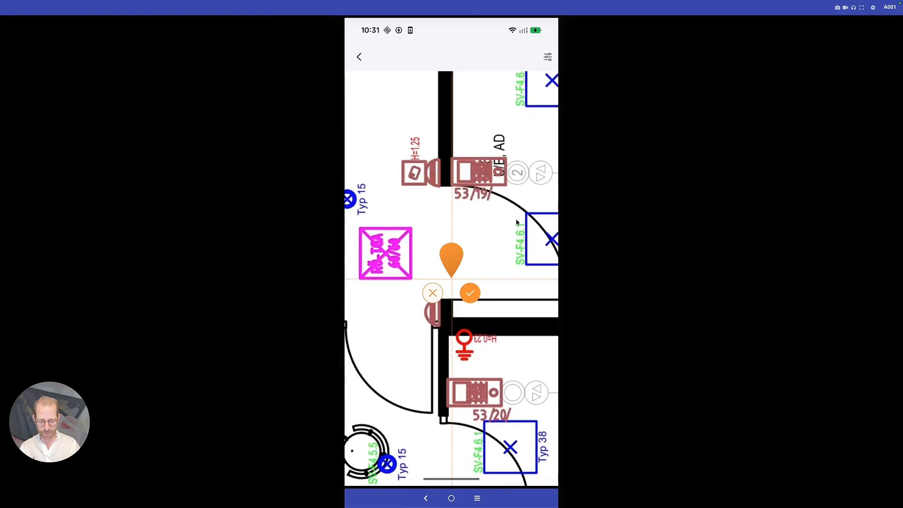
{"action": "scroll", "coordinate": [516, 222], "scroll_direction": "up", "scroll_amount": 1}
{"action": "scroll", "coordinate": [516, 222], "scroll_direction": "down", "scroll_amount": 1}
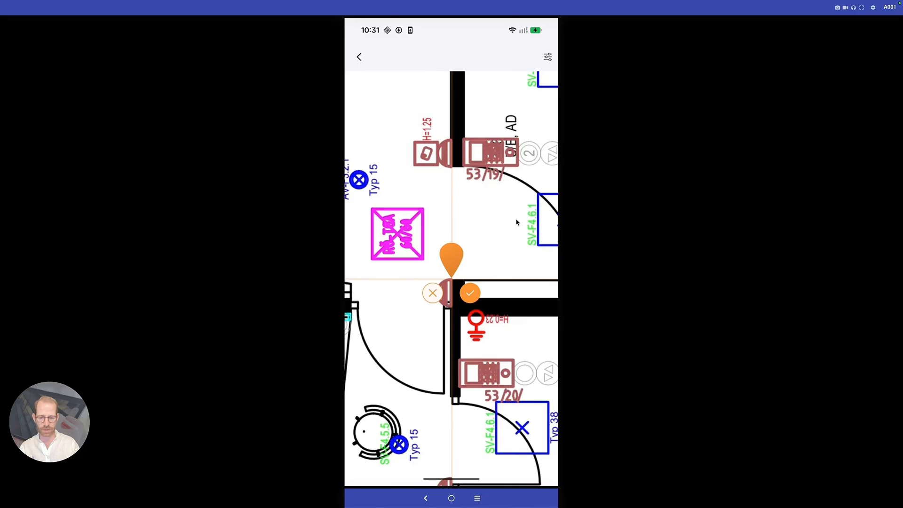
{"action": "left_click", "coordinate": [469, 293]}
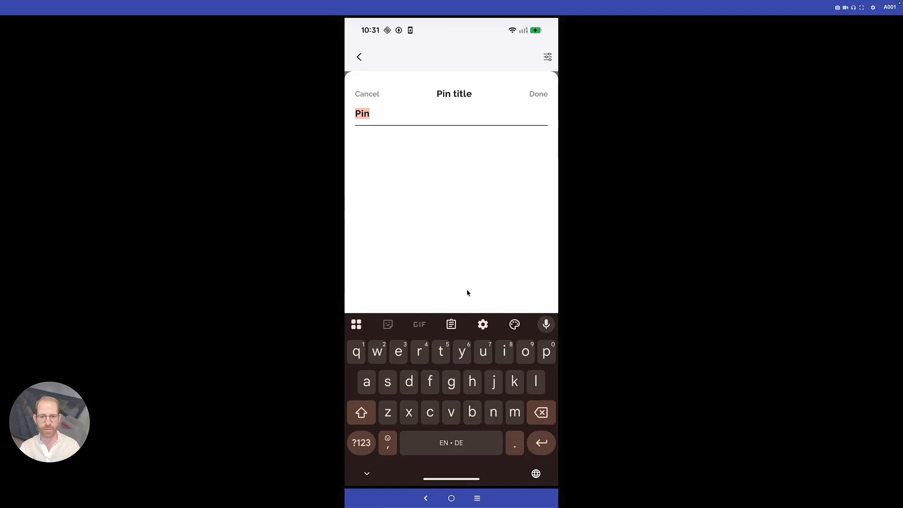
Title the new pin Test pin and set its category to Defect.
{"action": "type", "text": "Test pin"}
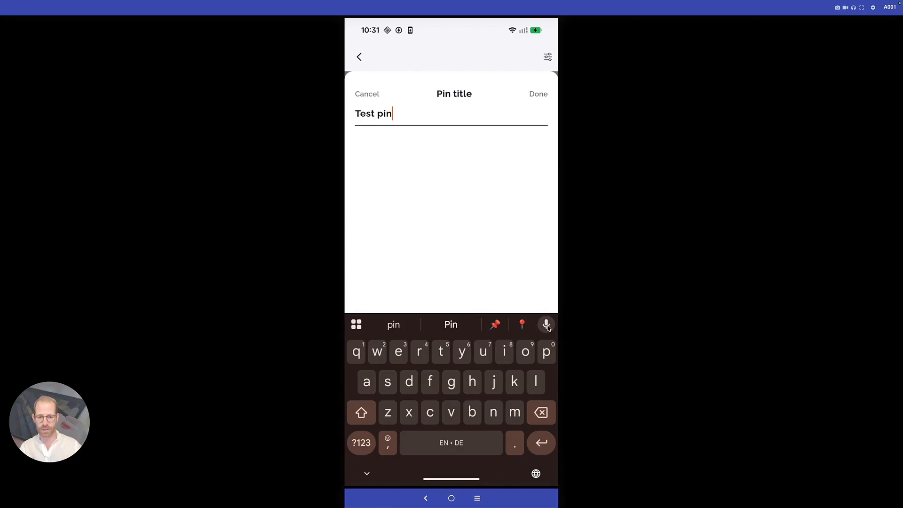
{"action": "left_click", "coordinate": [536, 94]}
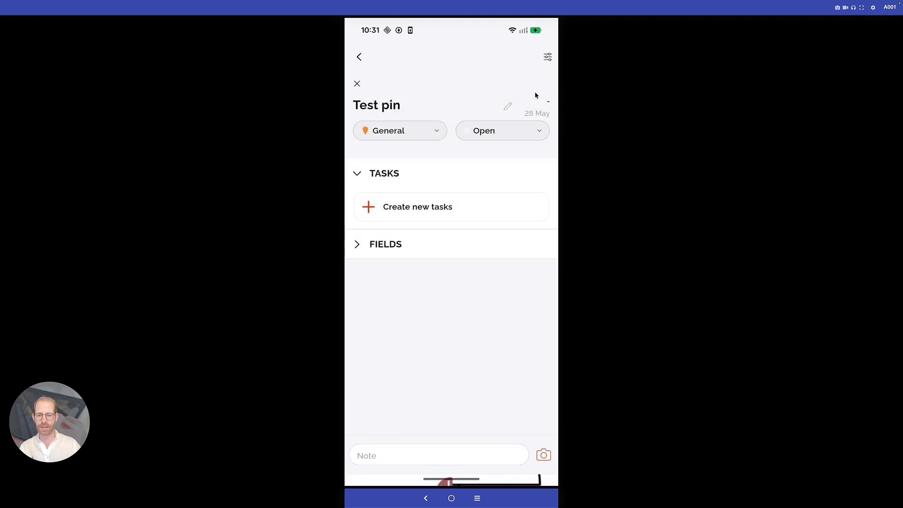
{"action": "left_click", "coordinate": [411, 137]}
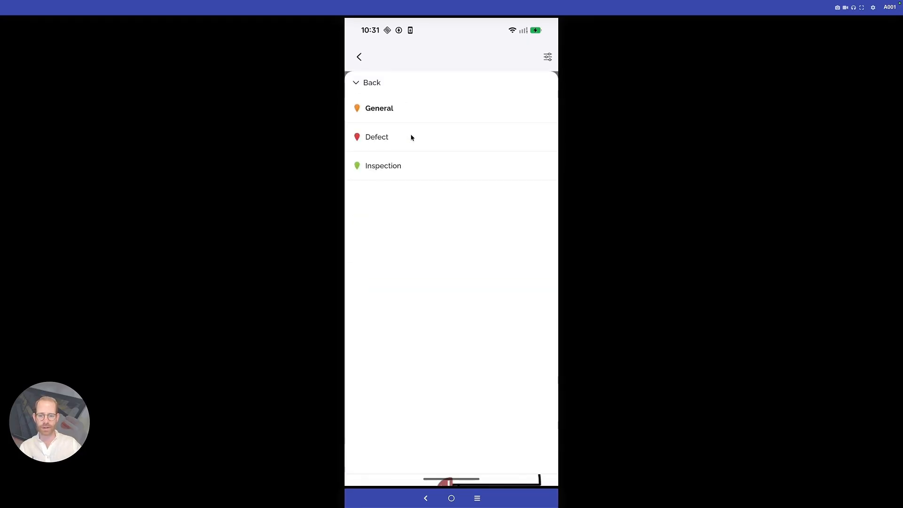
{"action": "left_click", "coordinate": [358, 138]}
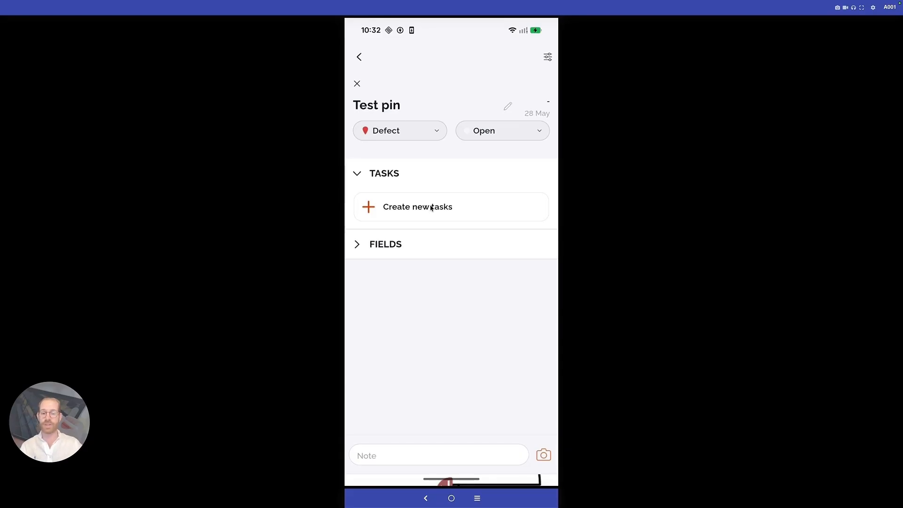
Take a photo for the pin and circle the chair's foot in it with a red freestyle line.
{"action": "left_click", "coordinate": [544, 455]}
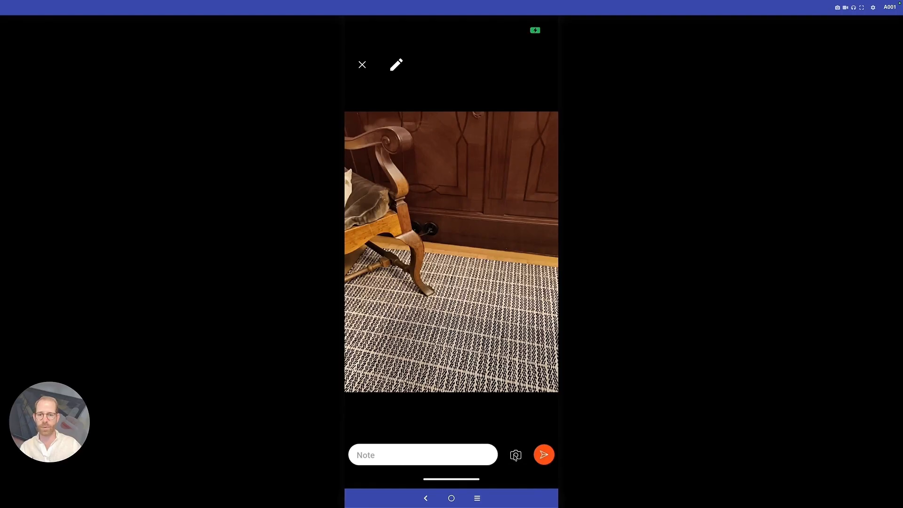
{"action": "left_click", "coordinate": [396, 65]}
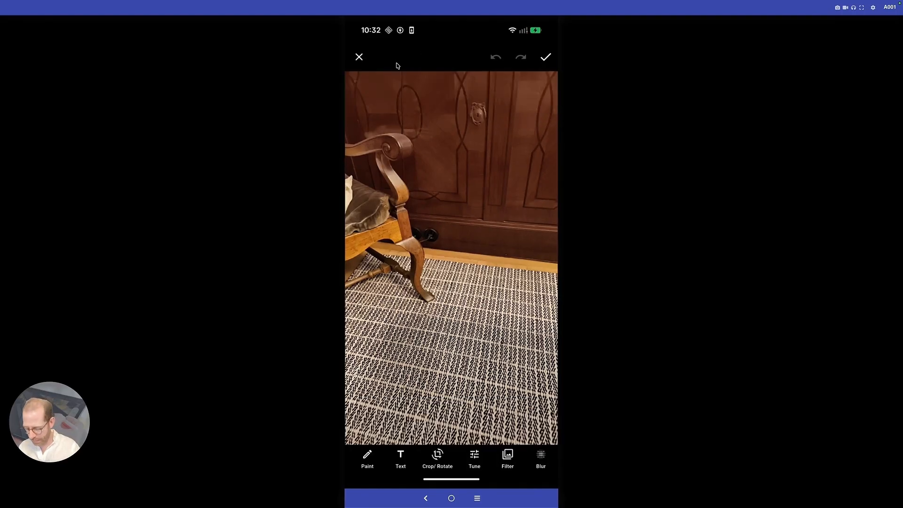
{"action": "left_click", "coordinate": [368, 459]}
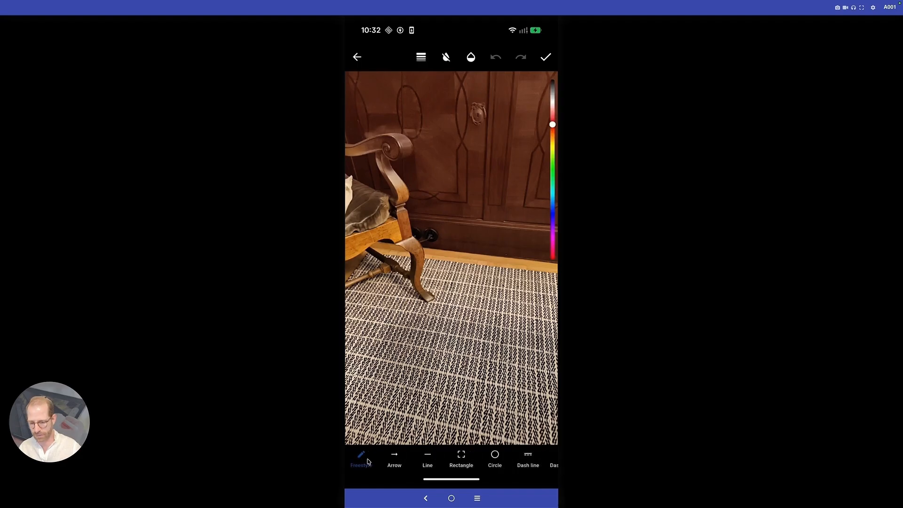
{"action": "mouse_move", "coordinate": [419, 270]}
{"action": "left_mouse_down"}
{"action": "mouse_move", "coordinate": [395, 304]}
{"action": "mouse_move", "coordinate": [416, 279]}
{"action": "left_mouse_up"}
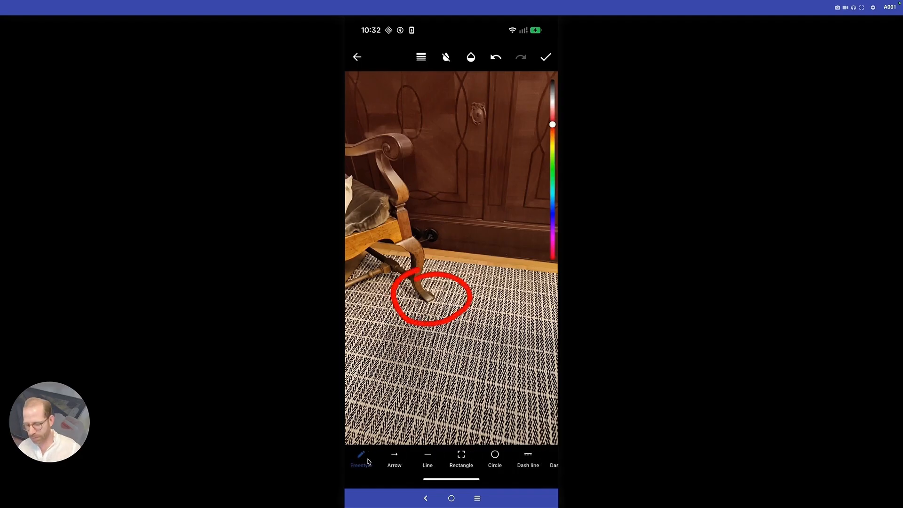
Draw a red arrow pointing at the circled chair foot, save the markup and attach the photo to the pin.
{"action": "left_click", "coordinate": [395, 454]}
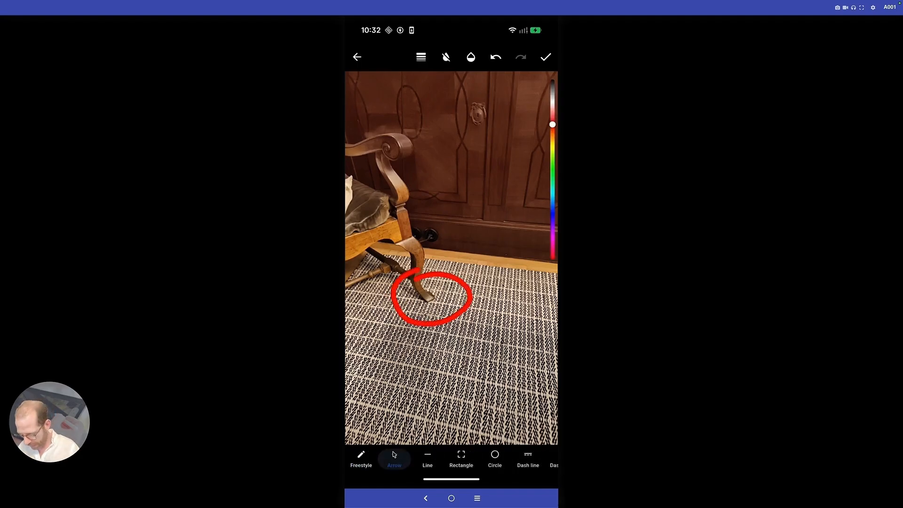
{"action": "left_click_drag", "start_coordinate": [491, 393], "coordinate": [453, 328]}
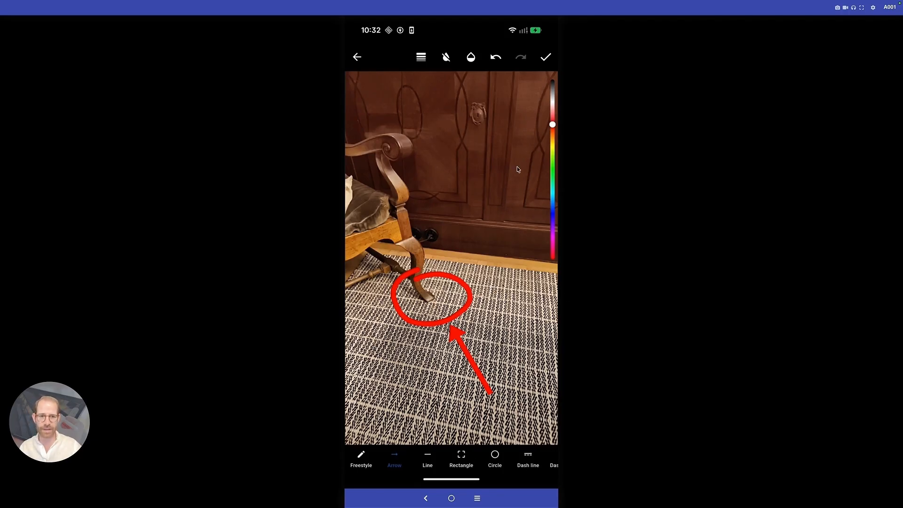
{"action": "left_click", "coordinate": [545, 58]}
{"action": "left_click", "coordinate": [546, 58]}
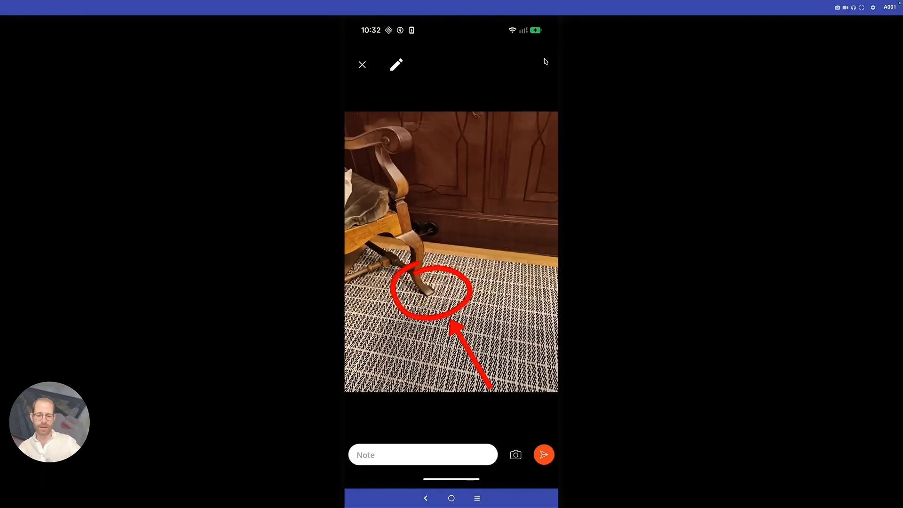
{"action": "left_click", "coordinate": [545, 456]}
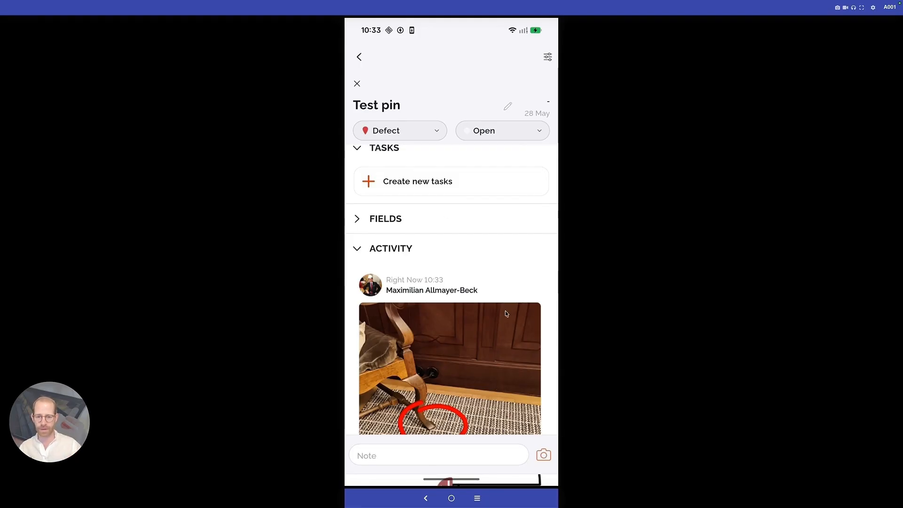
Close the pin, return to the project list and synchronise My 2nd test project.
{"action": "left_click", "coordinate": [357, 84]}
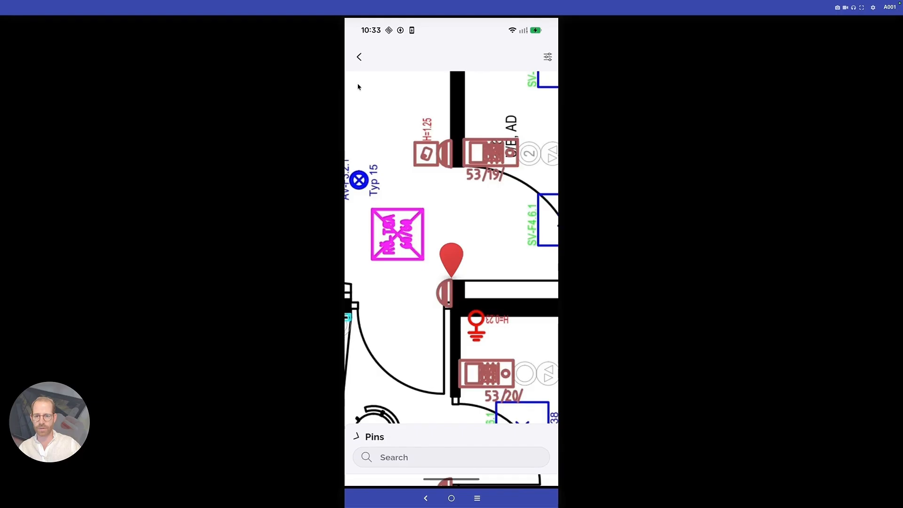
{"action": "left_click", "coordinate": [360, 57]}
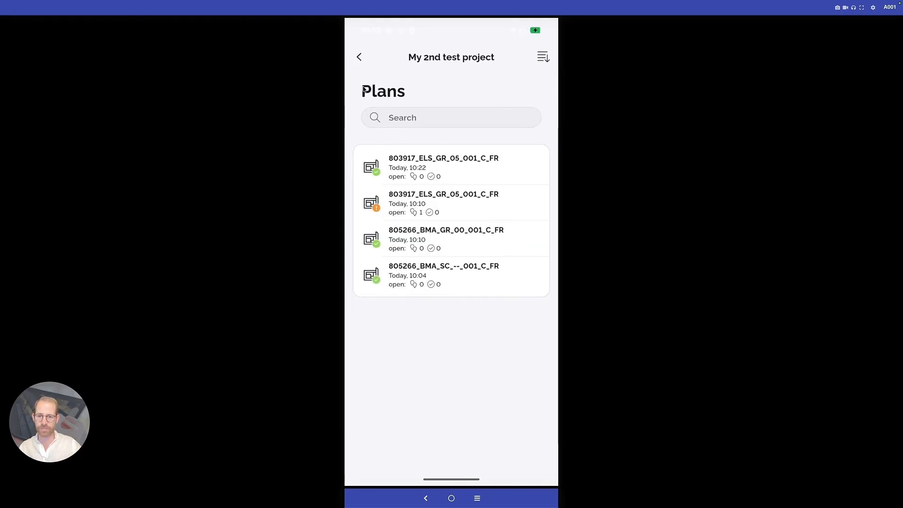
{"action": "left_click", "coordinate": [360, 58]}
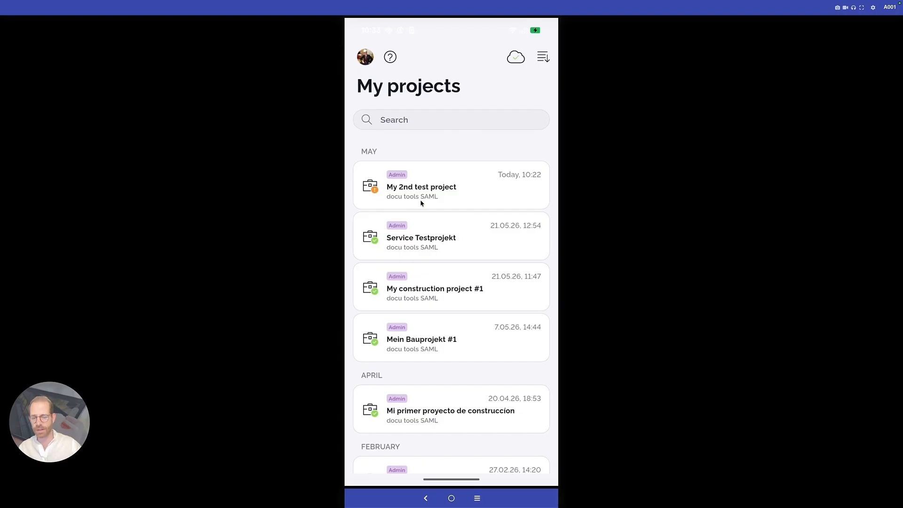
{"action": "scroll", "coordinate": [421, 203], "scroll_direction": "right", "scroll_amount": 3}
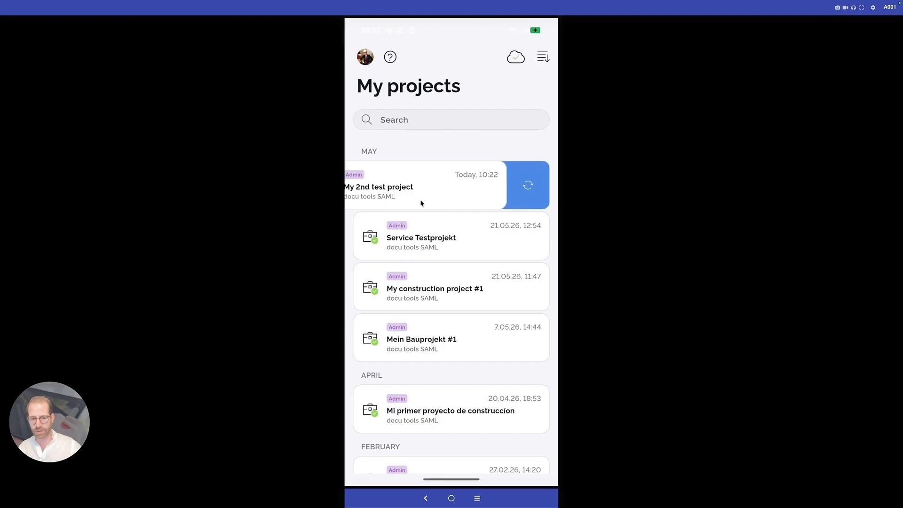
{"action": "left_click", "coordinate": [530, 187]}
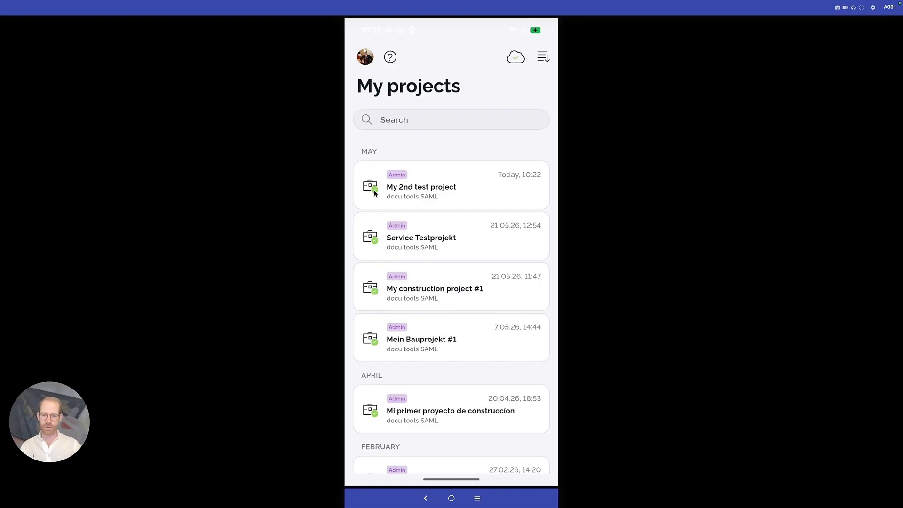
Switch back to the docu tools web app, refresh the project's plans and open version A of 803917_ELS_GR_05_001_C_FR.
{"action": "key", "text": "ctrl+Left"}
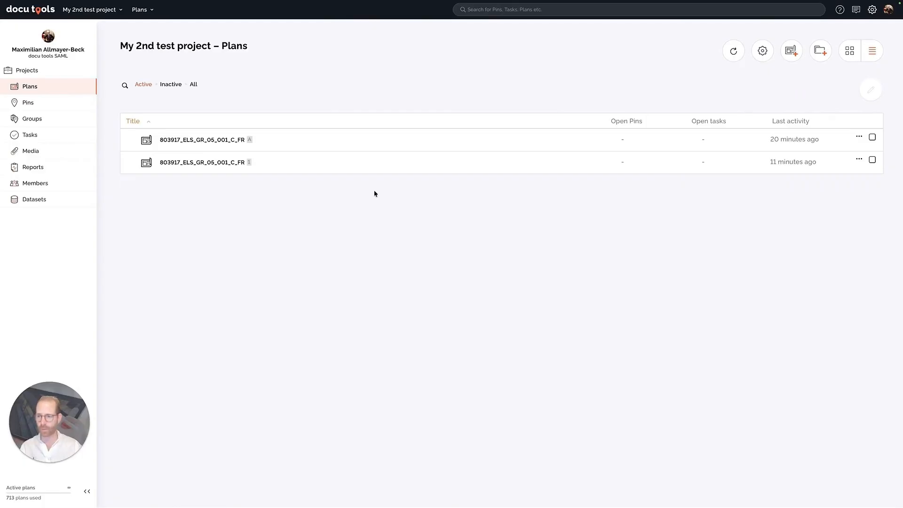
{"action": "left_click", "coordinate": [80, 92]}
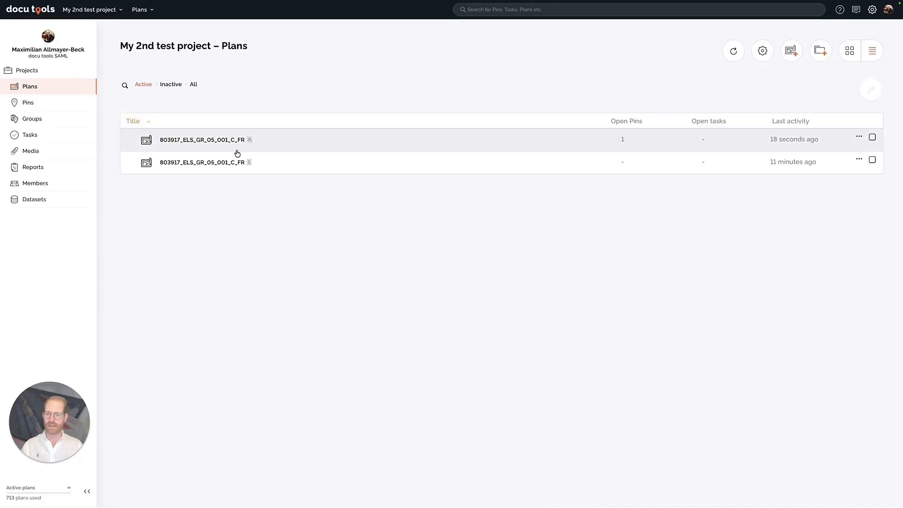
{"action": "left_click", "coordinate": [212, 141]}
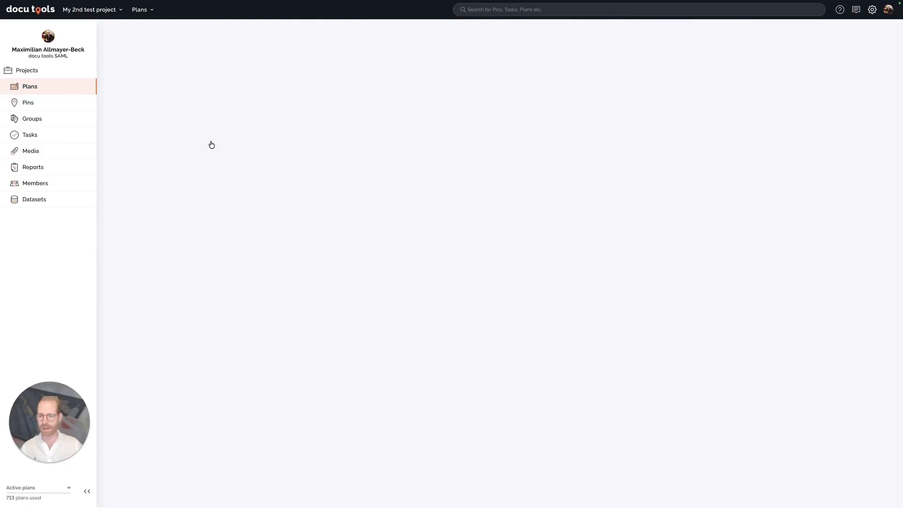
Open the red pin on the plan, inspect its attached photo at full size and open the project's pin overview.
{"action": "scroll", "coordinate": [479, 338], "scroll_direction": "down", "scroll_amount": 2}
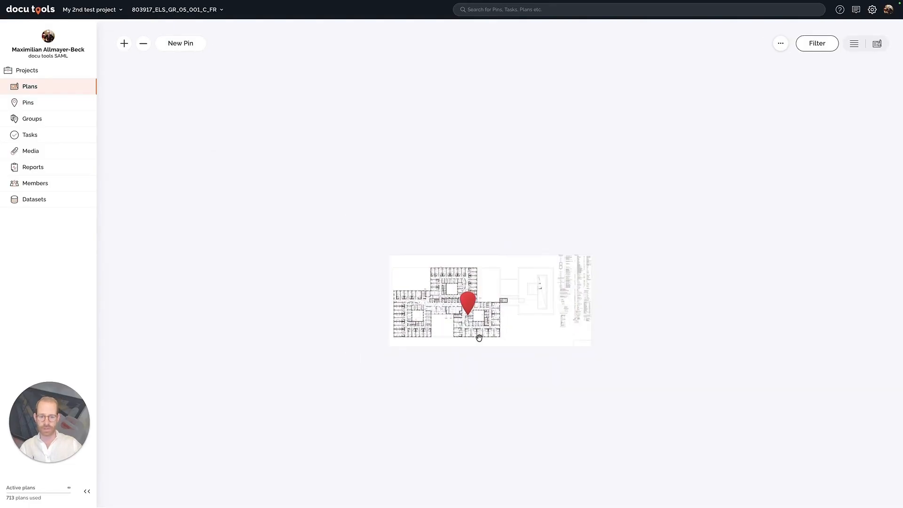
{"action": "scroll", "coordinate": [479, 338], "scroll_direction": "up", "scroll_amount": 5}
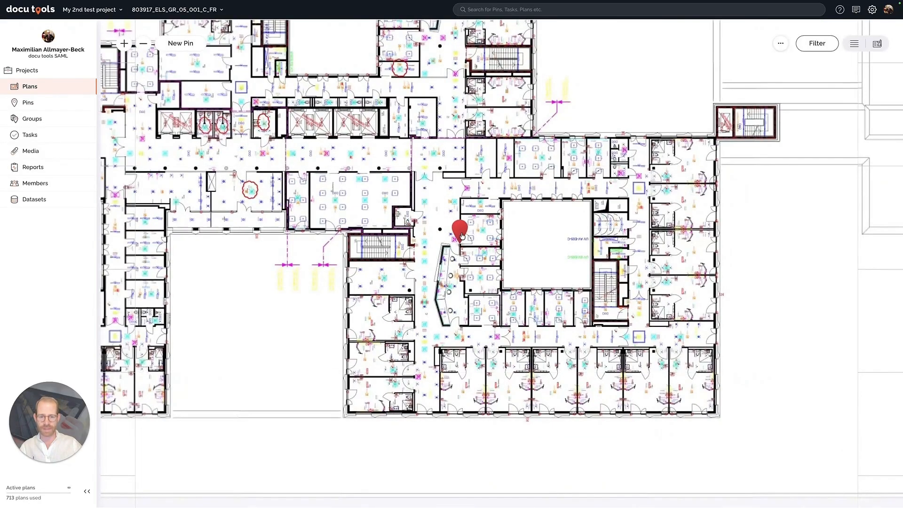
{"action": "left_click", "coordinate": [461, 235]}
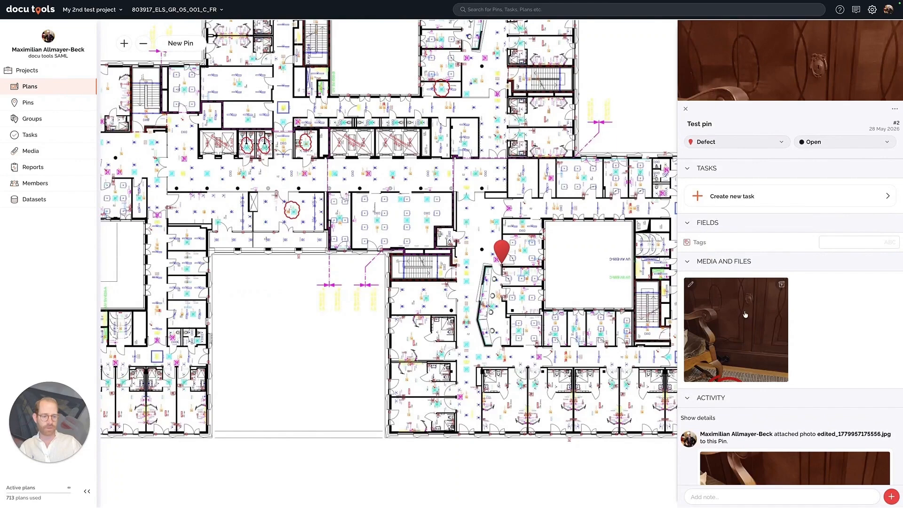
{"action": "left_click", "coordinate": [745, 315]}
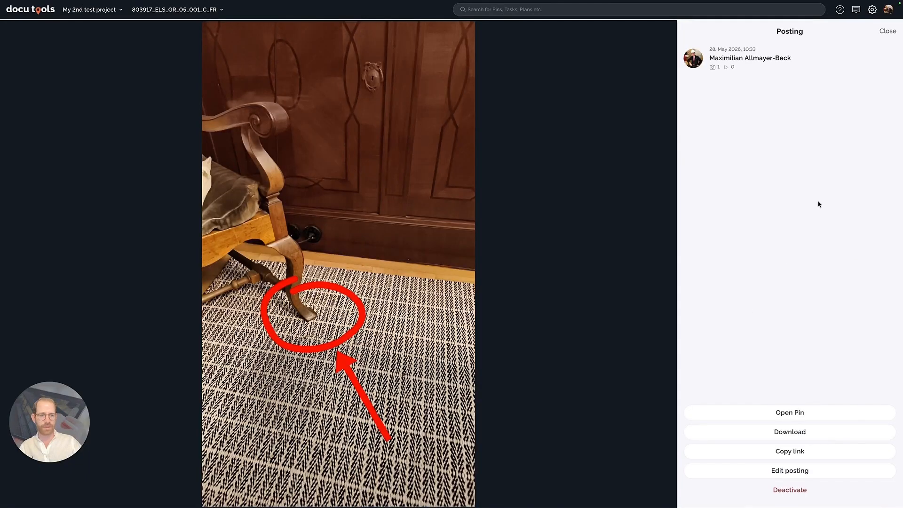
{"action": "left_click", "coordinate": [888, 33]}
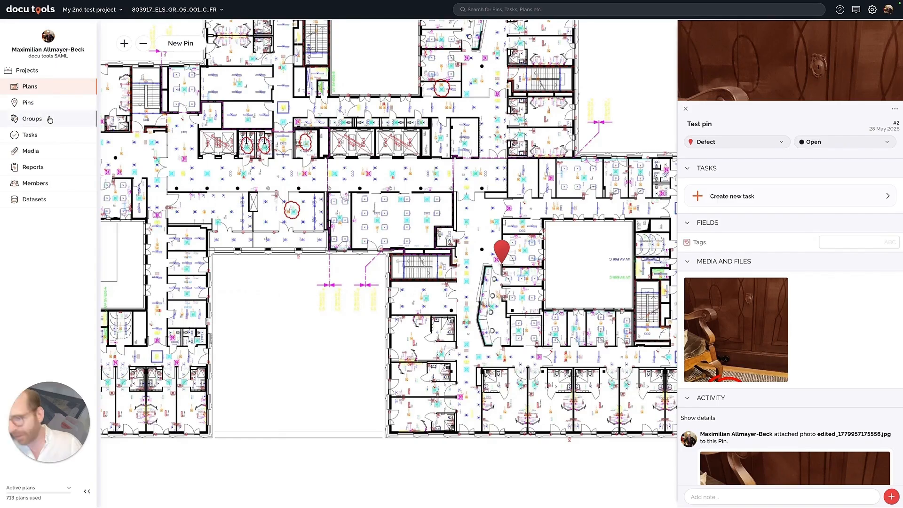
{"action": "left_click", "coordinate": [30, 109]}
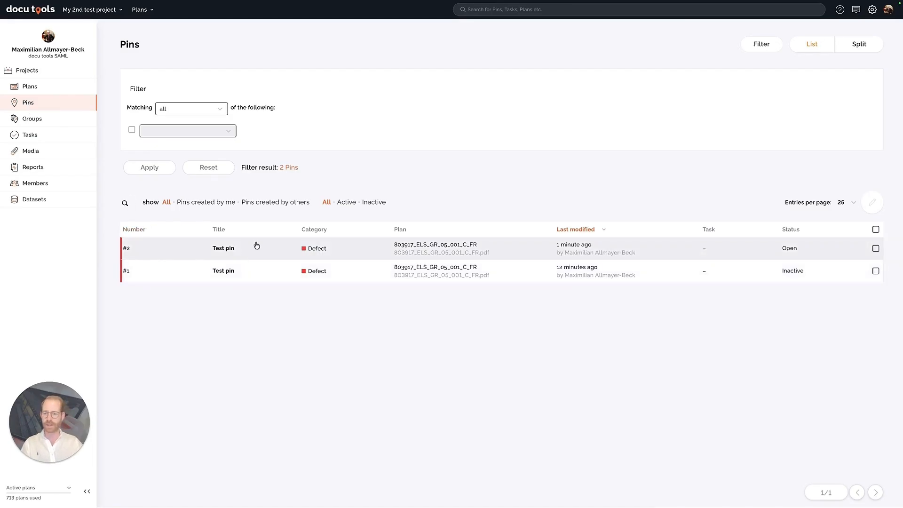
Select pin #2 in the pin list and look through the available filter criteria without applying any.
{"action": "left_click", "coordinate": [876, 249]}
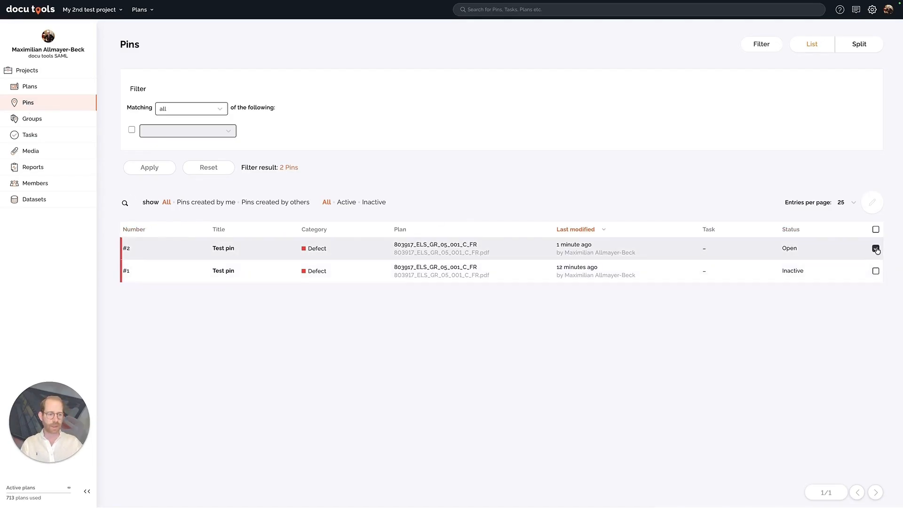
{"action": "left_click", "coordinate": [229, 131]}
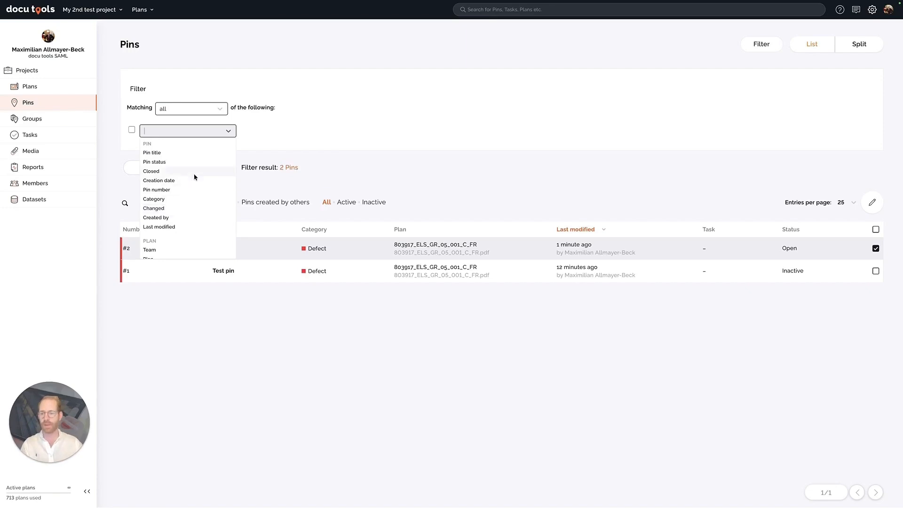
{"action": "left_click", "coordinate": [587, 201]}
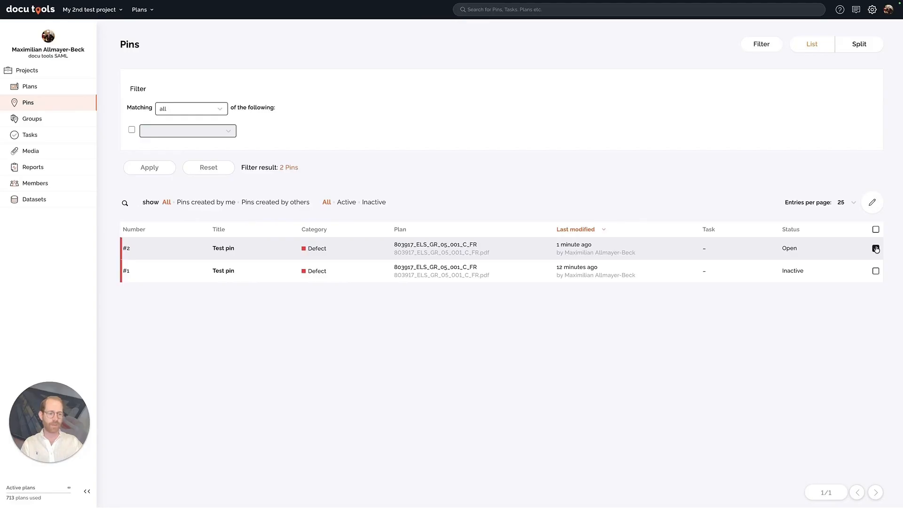
Try selecting both pins, reduce the selection to pin #2 only and start adding it to a new report.
{"action": "left_click", "coordinate": [876, 271]}
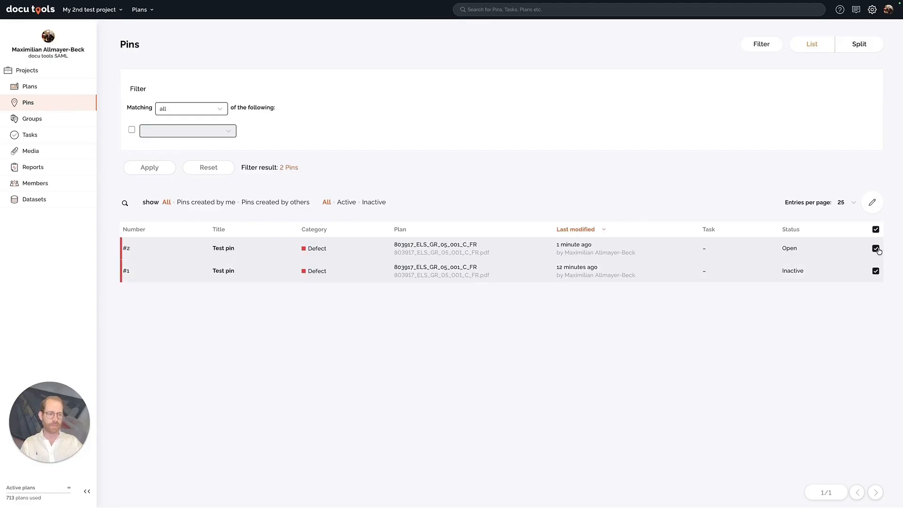
{"action": "left_click", "coordinate": [876, 249]}
{"action": "left_click", "coordinate": [876, 248]}
{"action": "left_click", "coordinate": [876, 271]}
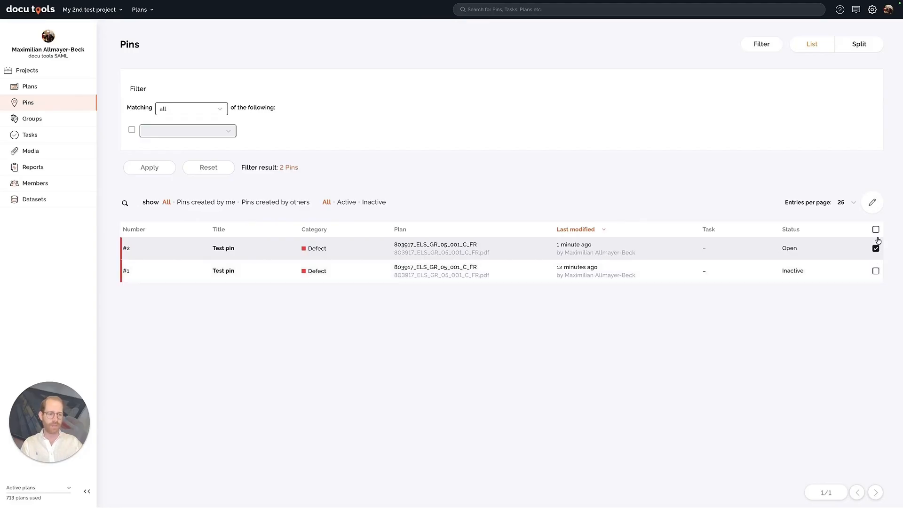
{"action": "left_click", "coordinate": [873, 206]}
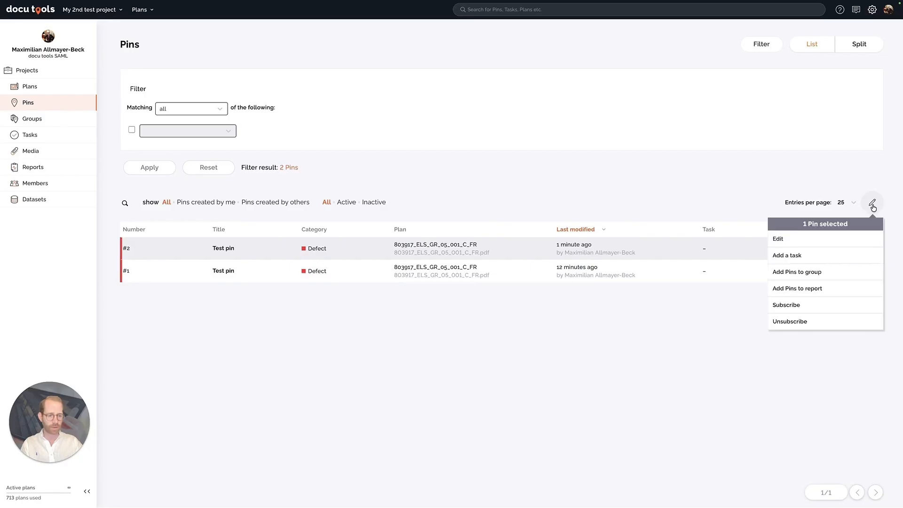
{"action": "left_click", "coordinate": [805, 293]}
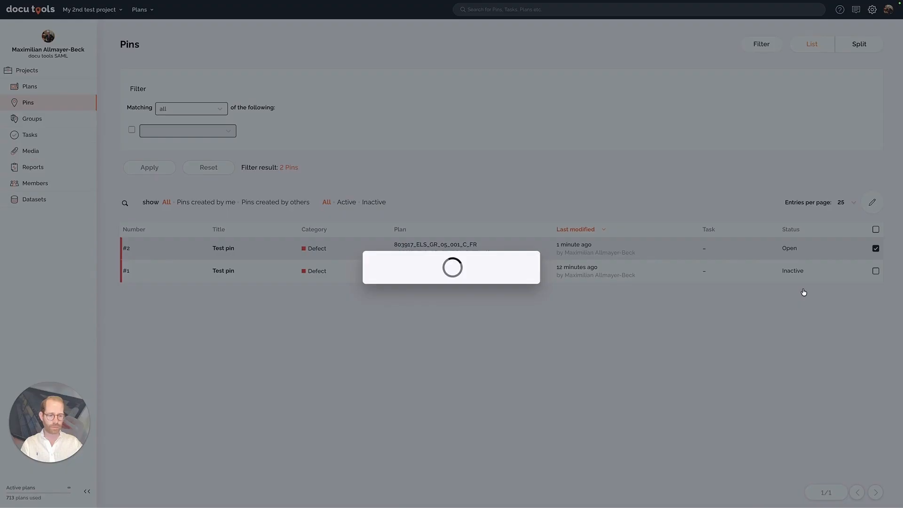
Create the report with the title "Test title" and the English Defect report template, and close the progress dialog.
{"action": "left_click", "coordinate": [412, 235]}
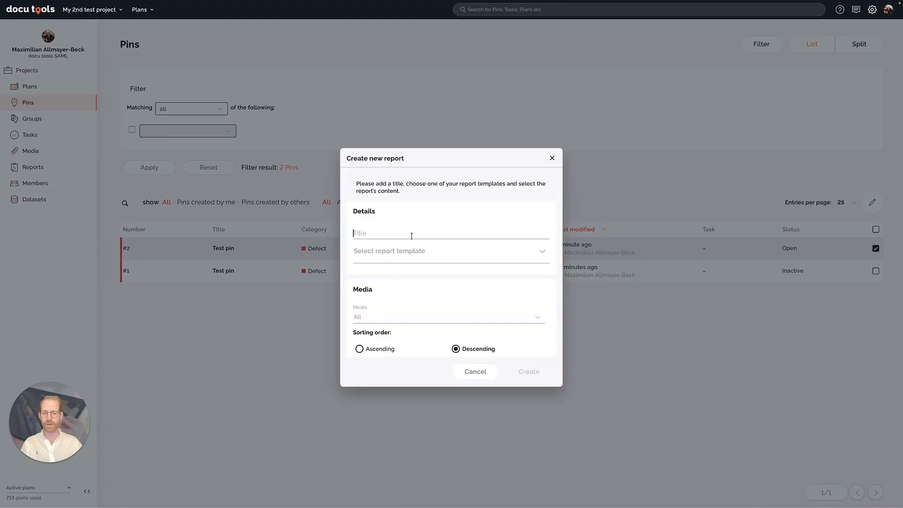
{"action": "type", "text": "Test title"}
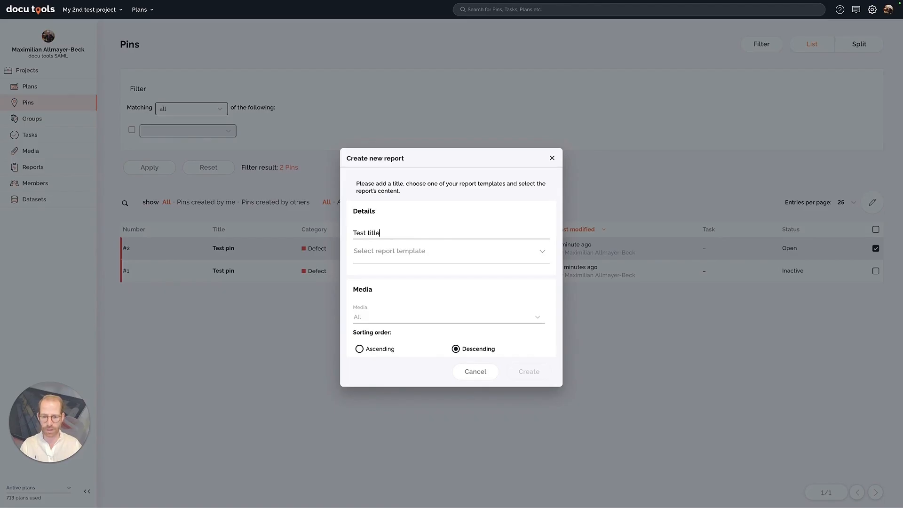
{"action": "left_click", "coordinate": [418, 251]}
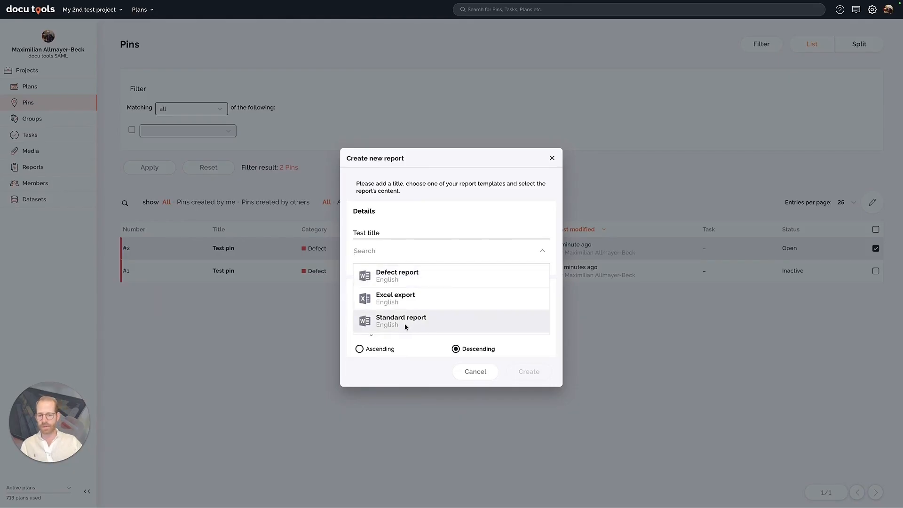
{"action": "left_click", "coordinate": [407, 275]}
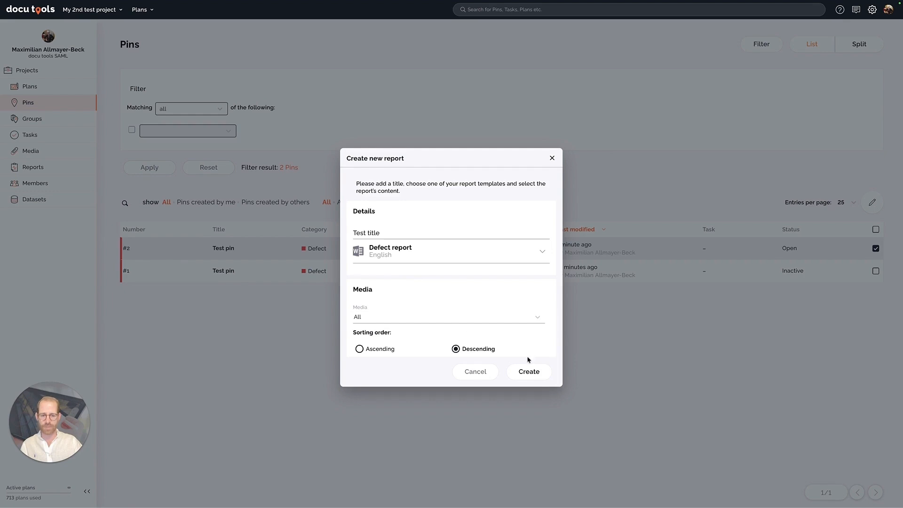
{"action": "left_click", "coordinate": [530, 371]}
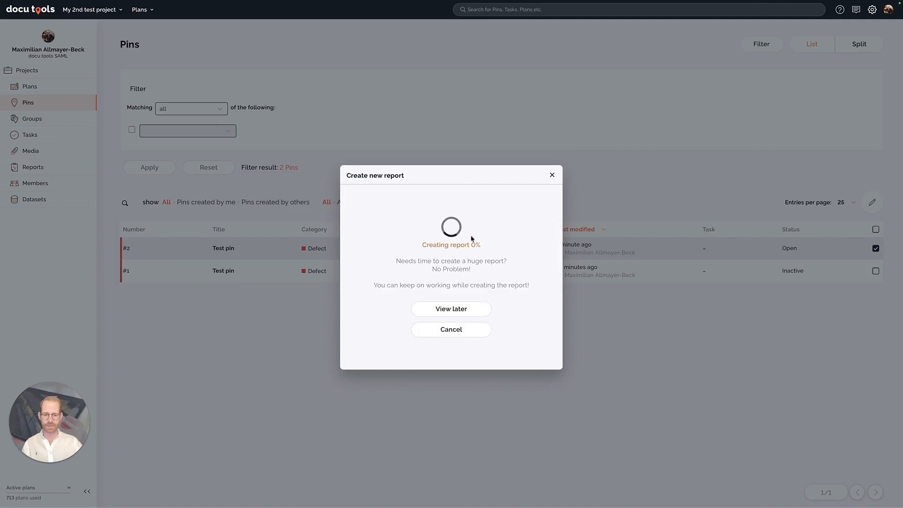
{"action": "left_click", "coordinate": [552, 175]}
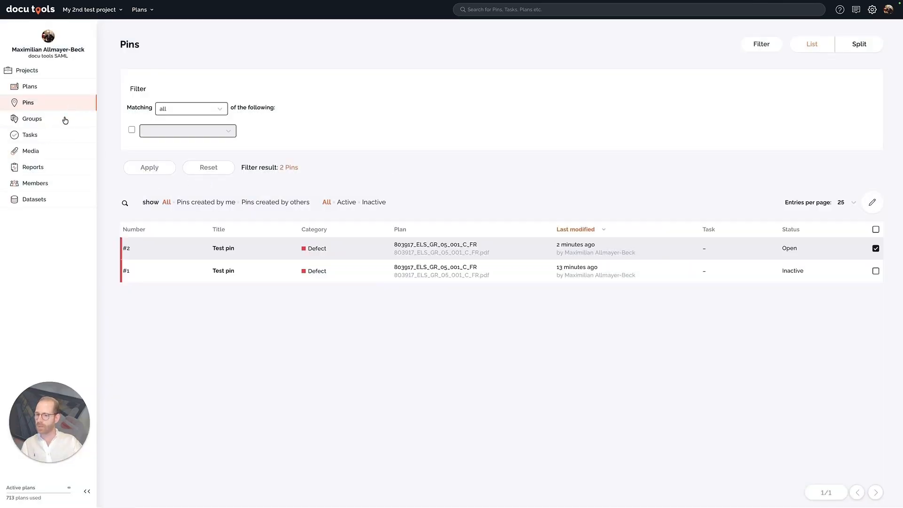
Open the Test title report from the project's reports, review its cover, table of content and pin page, and close the preview.
{"action": "left_click", "coordinate": [38, 174]}
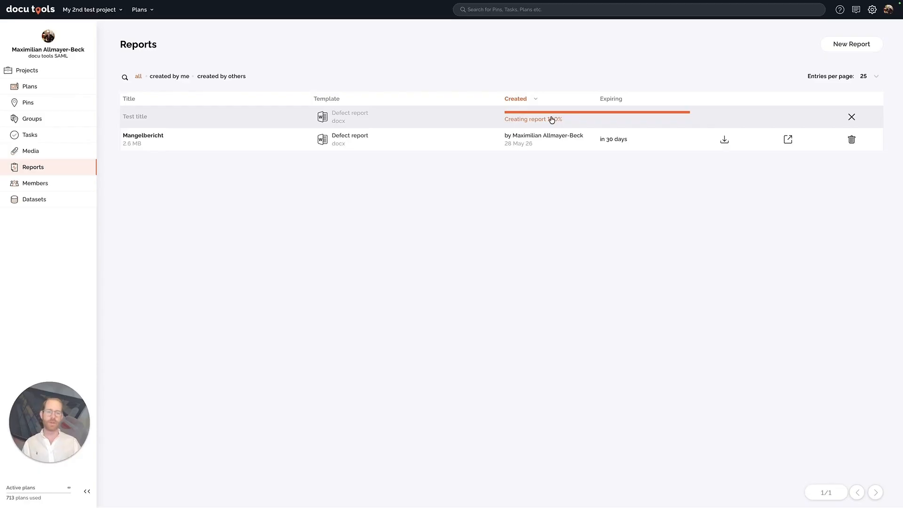
{"action": "left_click", "coordinate": [195, 117]}
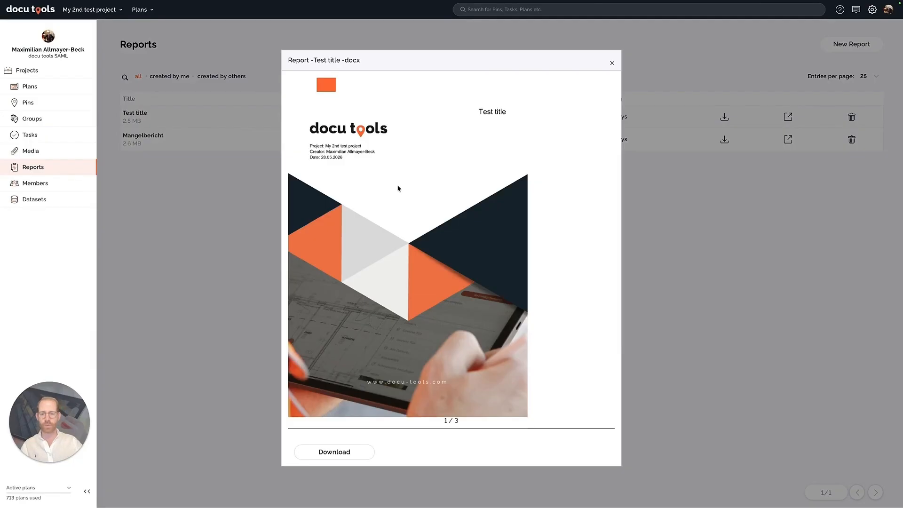
{"action": "scroll", "coordinate": [398, 188], "scroll_direction": "down", "scroll_amount": 7}
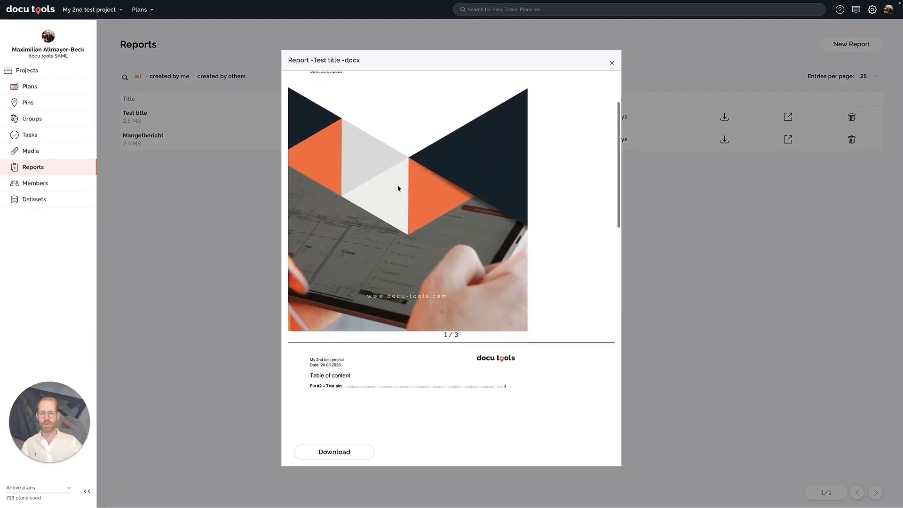
{"action": "scroll", "coordinate": [356, 210], "scroll_direction": "down", "scroll_amount": 8}
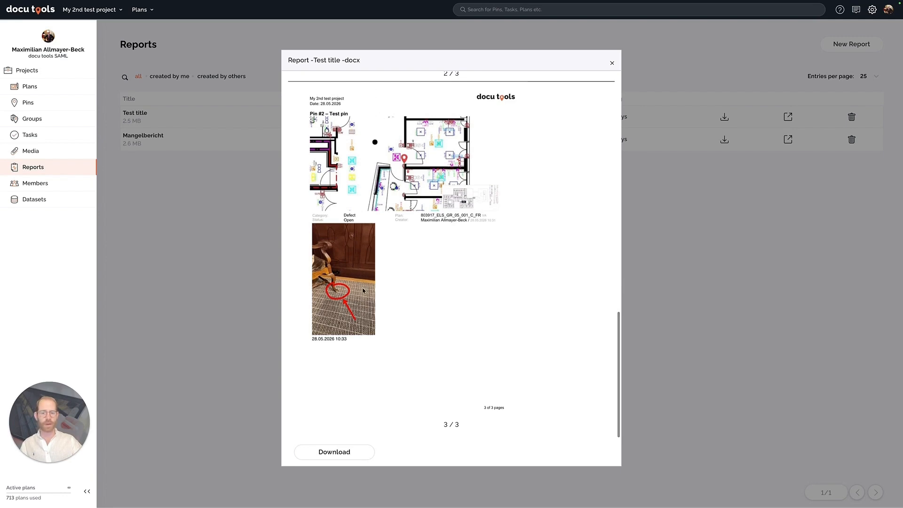
{"action": "scroll", "coordinate": [362, 291], "scroll_direction": "up", "scroll_amount": 3}
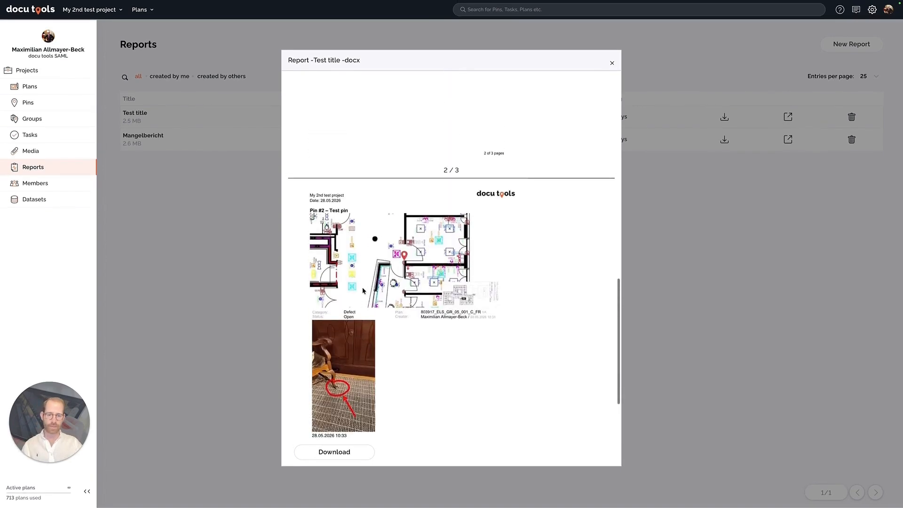
{"action": "scroll", "coordinate": [363, 291], "scroll_direction": "down", "scroll_amount": 2}
{"action": "scroll", "coordinate": [362, 291], "scroll_direction": "up", "scroll_amount": 3}
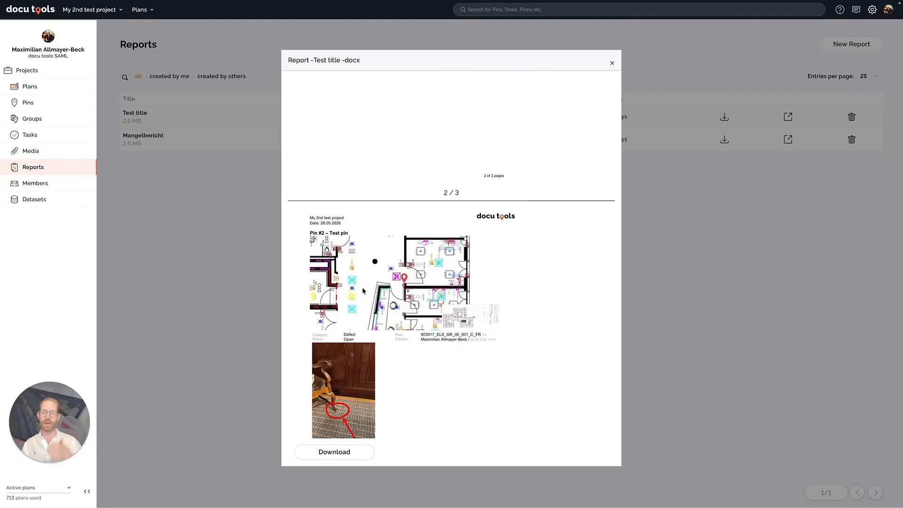
{"action": "scroll", "coordinate": [363, 291], "scroll_direction": "up", "scroll_amount": 10}
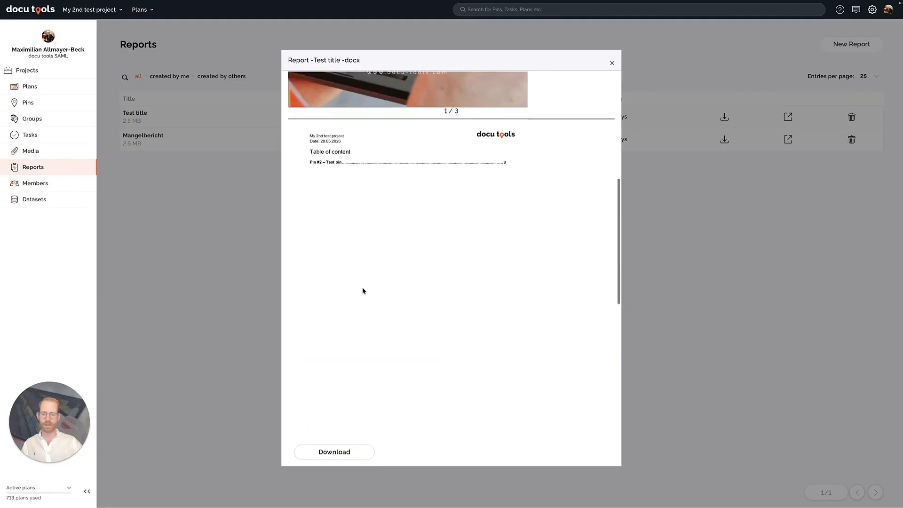
{"action": "scroll", "coordinate": [493, 236], "scroll_direction": "up", "scroll_amount": 5}
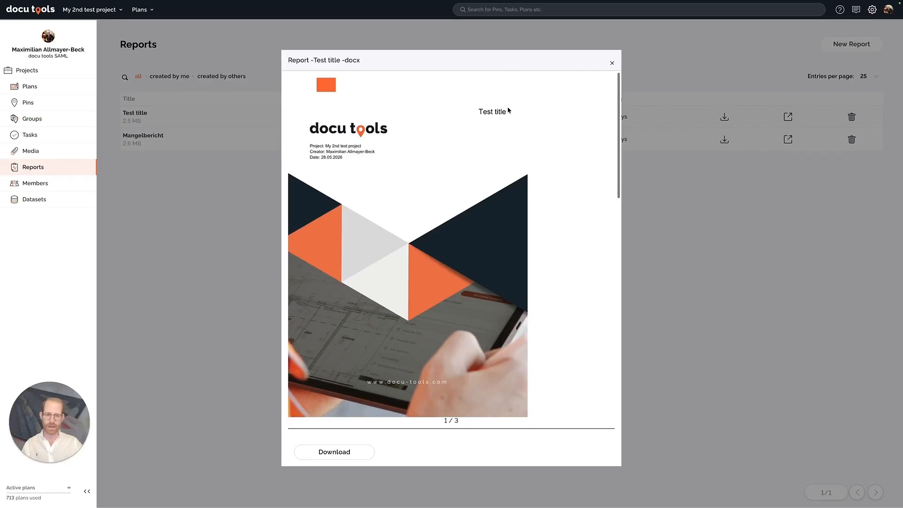
{"action": "left_click", "coordinate": [612, 63]}
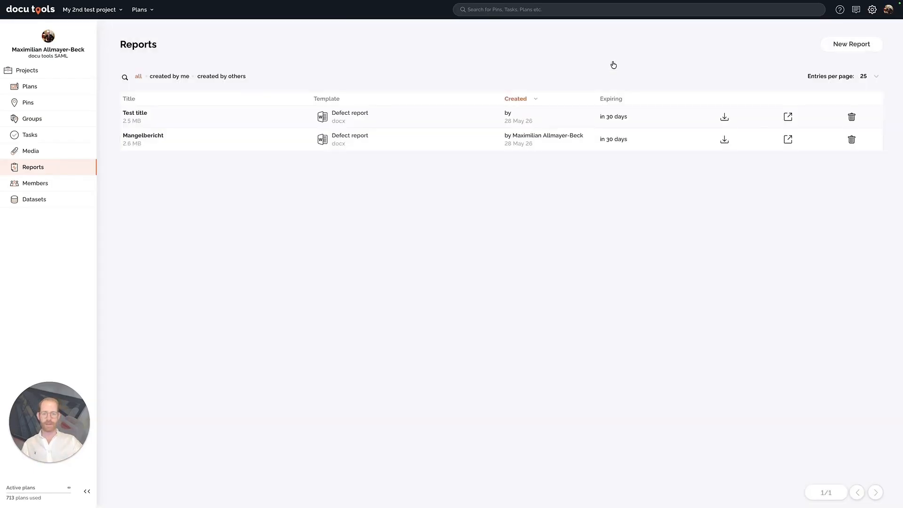
View the download file types offered for the Test title report and cancel the download.
{"action": "left_click", "coordinate": [725, 118]}
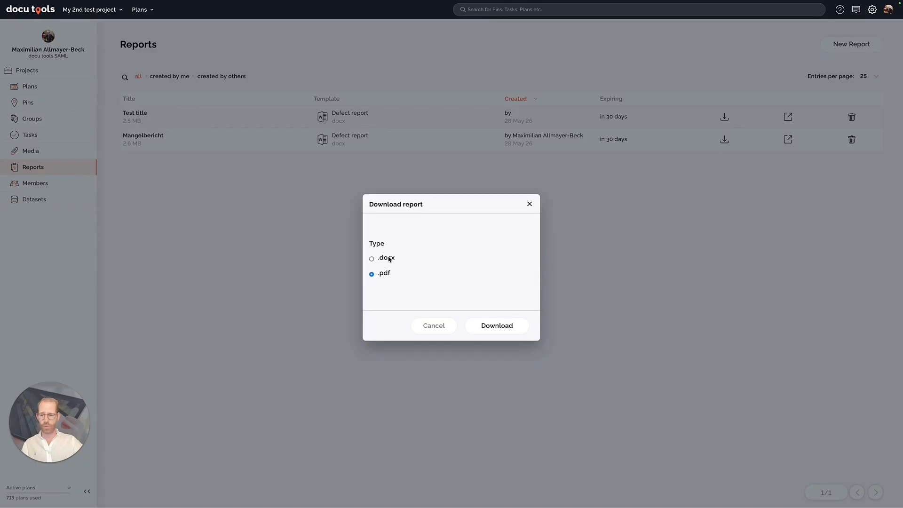
{"action": "left_click", "coordinate": [442, 332]}
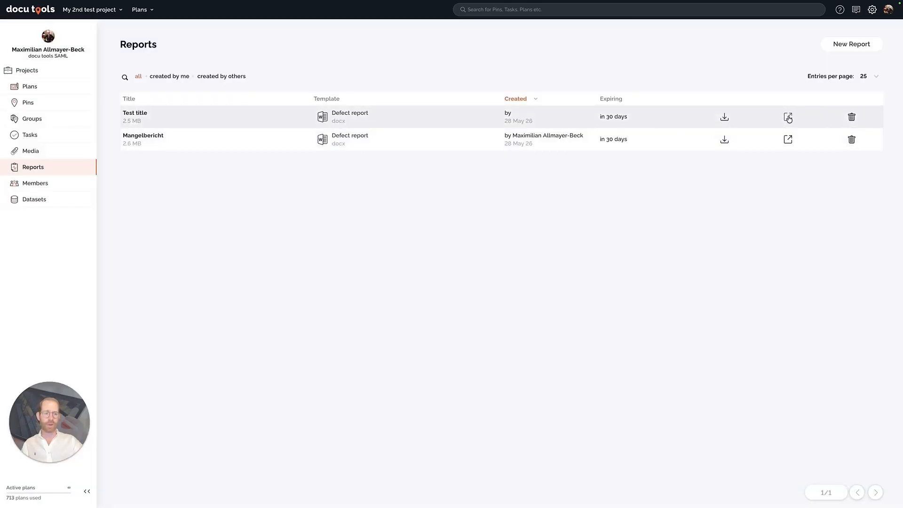